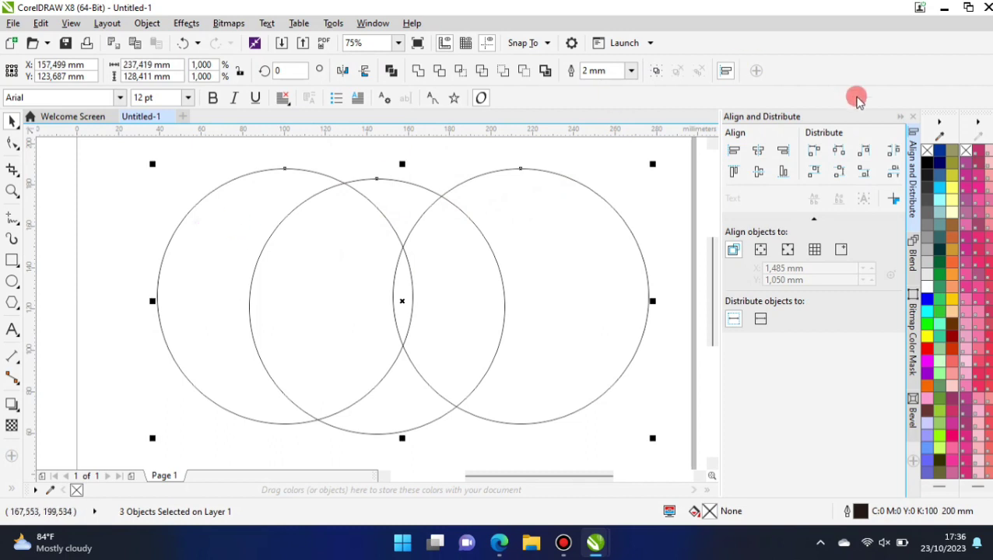
Distribute the three circles evenly by their horizontal centres
{"action": "left_click", "coordinate": [837, 152]}
{"action": "left_click", "coordinate": [136, 248]}
{"action": "scroll", "coordinate": [337, 250], "scroll_direction": "down", "scroll_amount": 2}
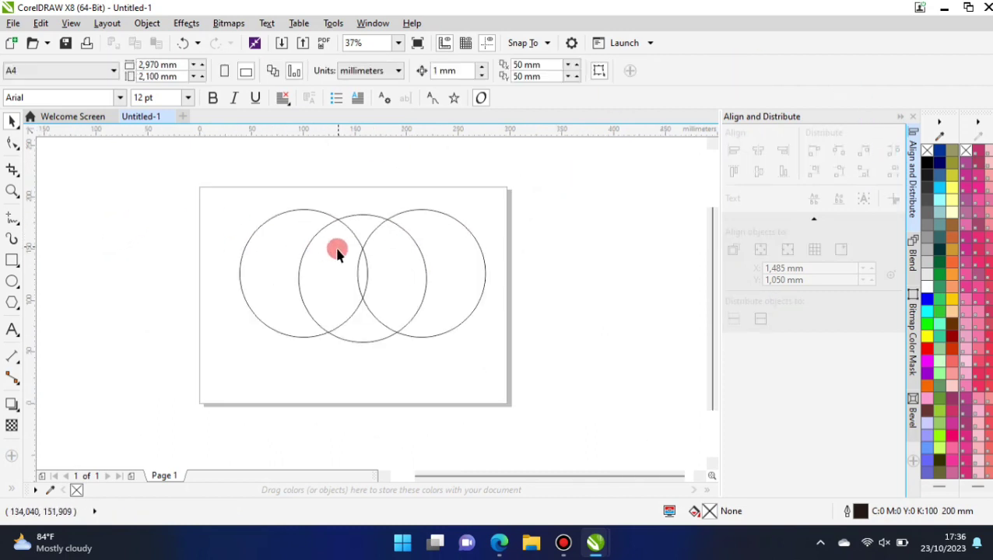
{"action": "scroll", "coordinate": [367, 272], "scroll_direction": "up", "scroll_amount": 2}
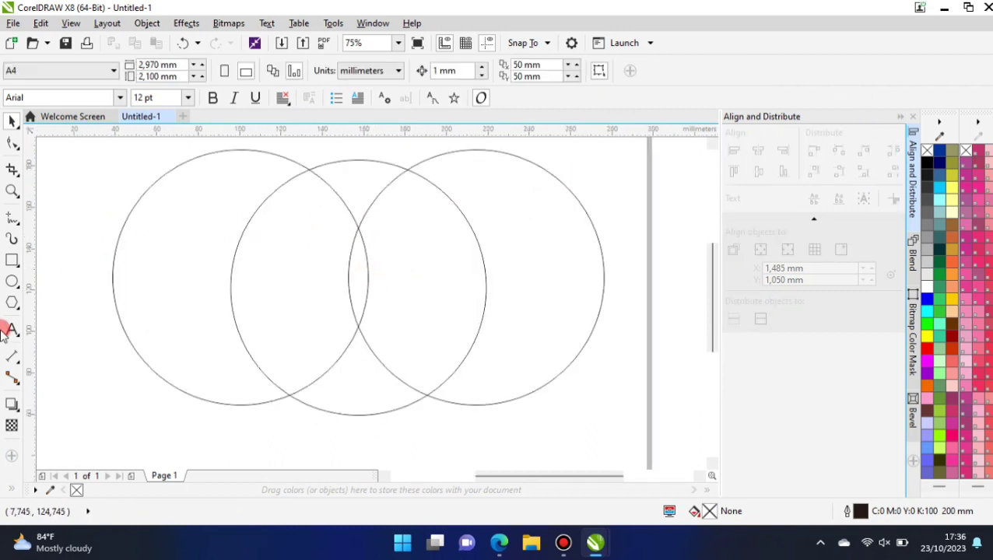
Use Smart Fill on the central lens and the areas directly above and below it inside the middle circle
{"action": "left_click", "coordinate": [16, 489]}
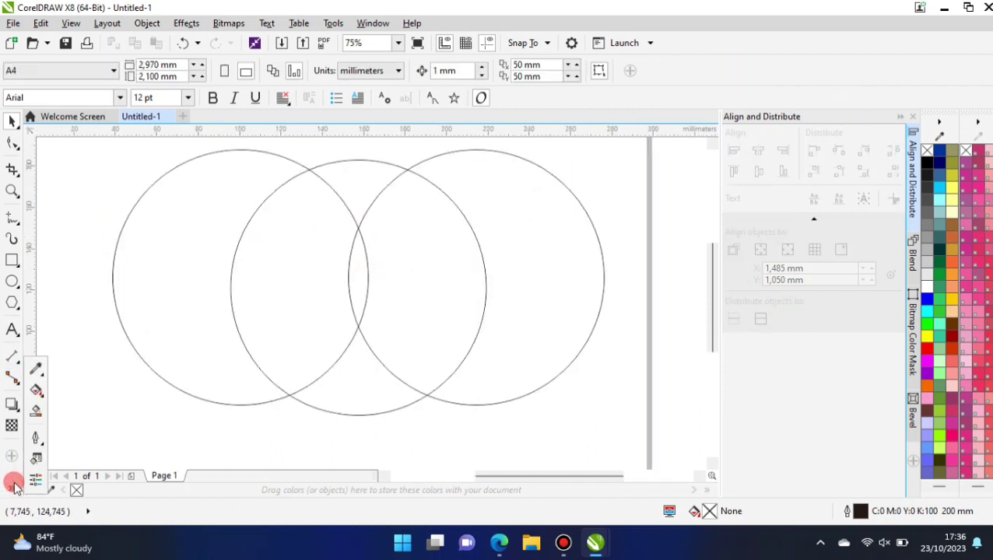
{"action": "left_click", "coordinate": [35, 411]}
{"action": "left_click", "coordinate": [355, 265]}
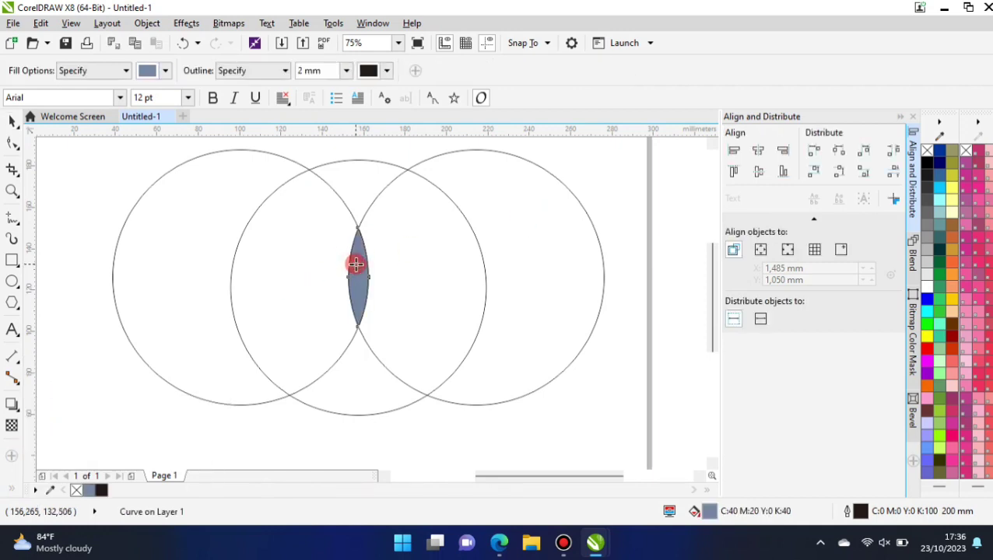
{"action": "left_click", "coordinate": [354, 187]}
{"action": "left_click", "coordinate": [364, 376]}
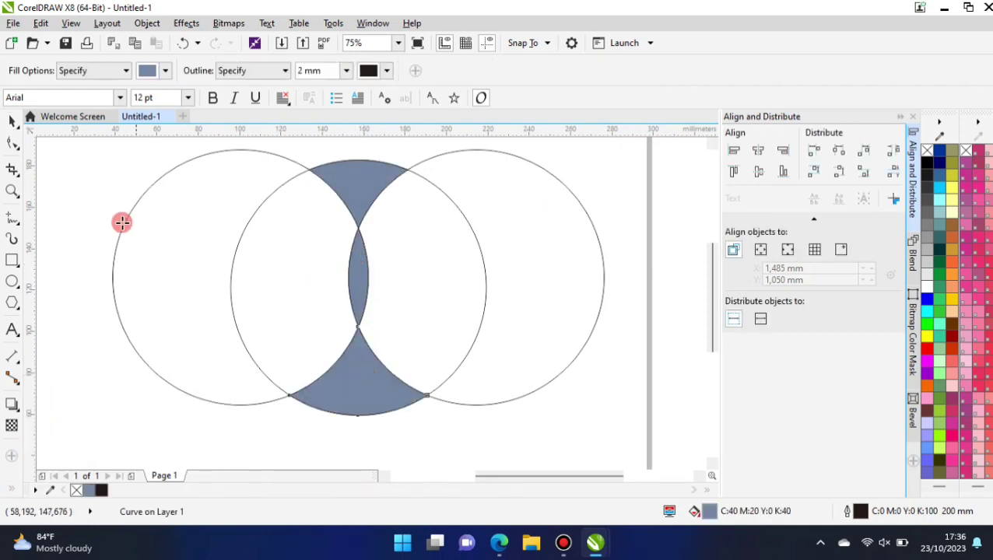
Duplicate the right and left circles, placing each copy slightly inward and lower than its original
{"action": "left_click", "coordinate": [14, 121]}
{"action": "left_click_drag", "start_coordinate": [557, 237], "coordinate": [539, 274]}
{"action": "left_click_drag", "start_coordinate": [323, 233], "coordinate": [357, 260]}
Align the two copied circles with each other by their vertical centres
{"action": "left_click", "coordinate": [527, 231]}
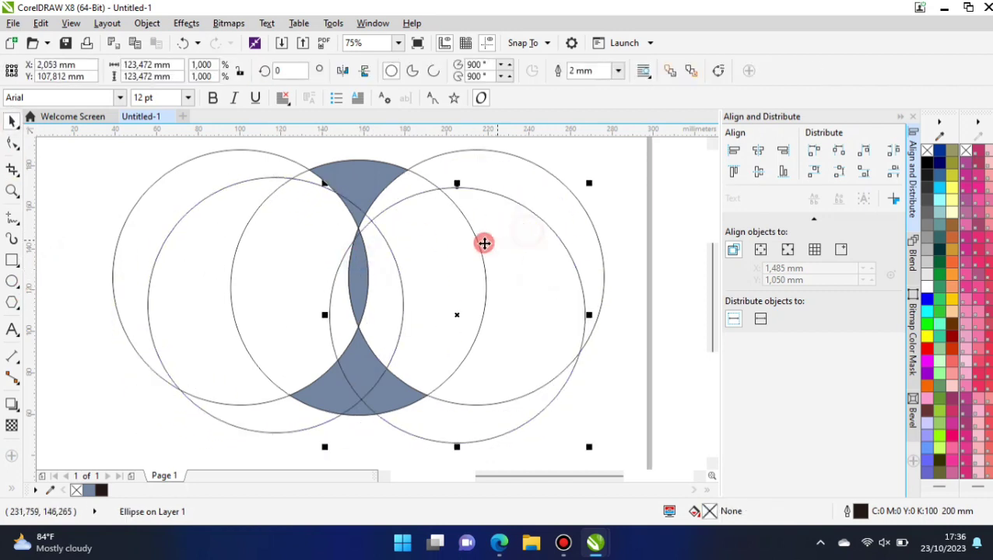
{"action": "left_click", "coordinate": [212, 267], "text": "shift"}
{"action": "left_click", "coordinate": [762, 171]}
{"action": "left_click", "coordinate": [665, 178]}
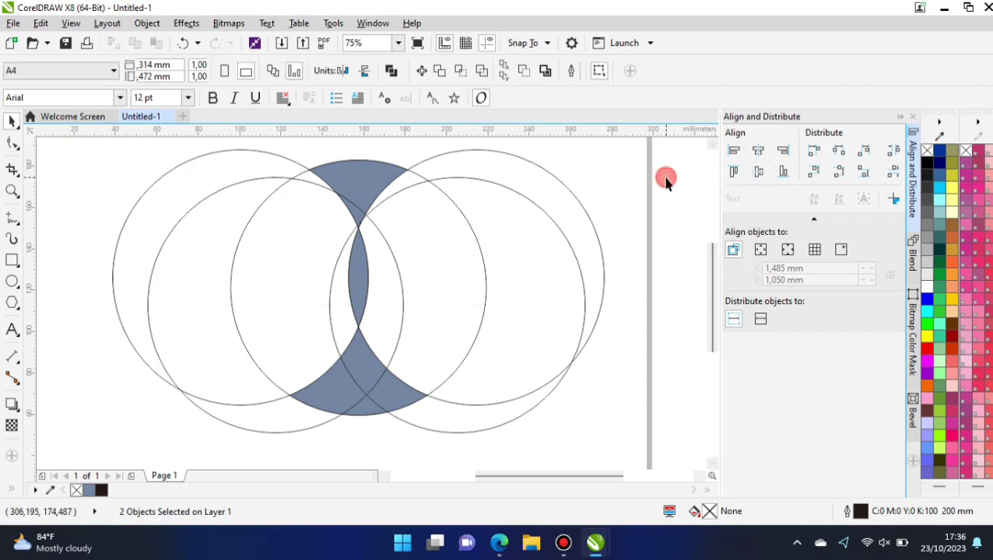
Group the two lower circles and try to distribute them with the filled design by horizontal centres
{"action": "left_click", "coordinate": [539, 267]}
{"action": "left_click", "coordinate": [195, 267], "text": "shift"}
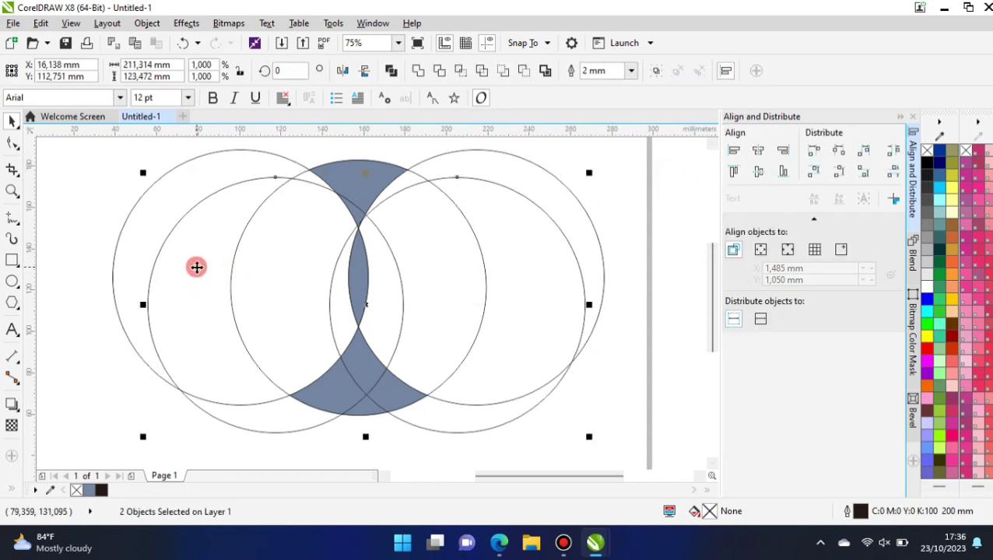
{"action": "key", "text": "ctrl+g"}
{"action": "scroll", "coordinate": [291, 156], "scroll_direction": "up", "scroll_amount": 1}
{"action": "left_click", "coordinate": [318, 195], "text": "shift"}
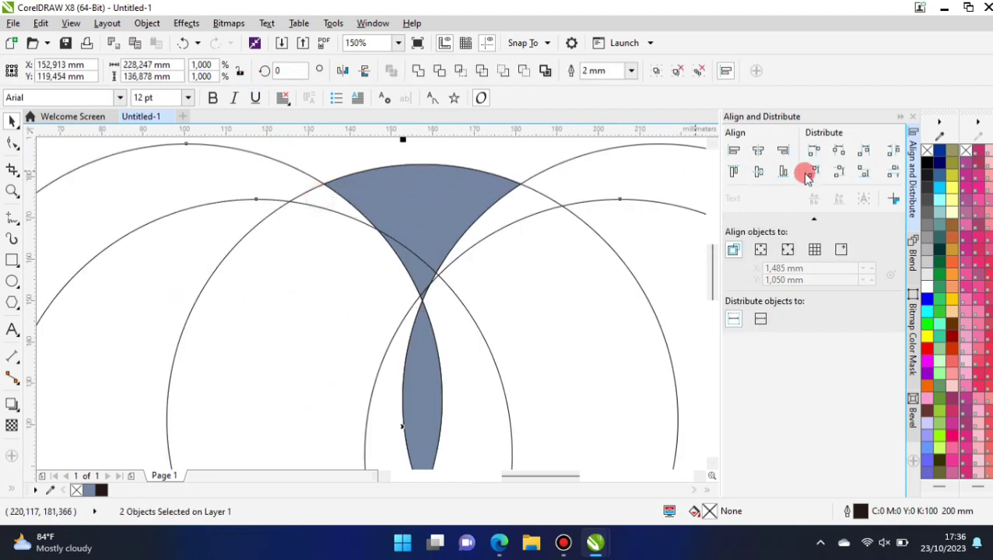
{"action": "left_click", "coordinate": [836, 150]}
{"action": "scroll", "coordinate": [383, 279], "scroll_direction": "down", "scroll_amount": 2}
{"action": "left_click", "coordinate": [492, 268]}
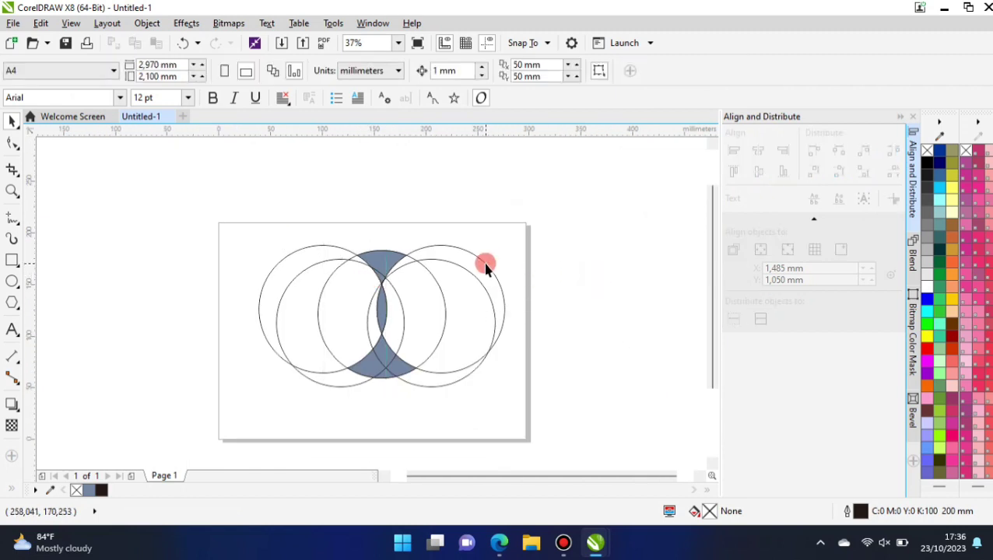
Align the grouped lower circles with the filled top shape by their horizontal centres
{"action": "scroll", "coordinate": [485, 267], "scroll_direction": "up", "scroll_amount": 1}
{"action": "left_click", "coordinate": [369, 265]}
{"action": "key", "text": "ctrl+u"}
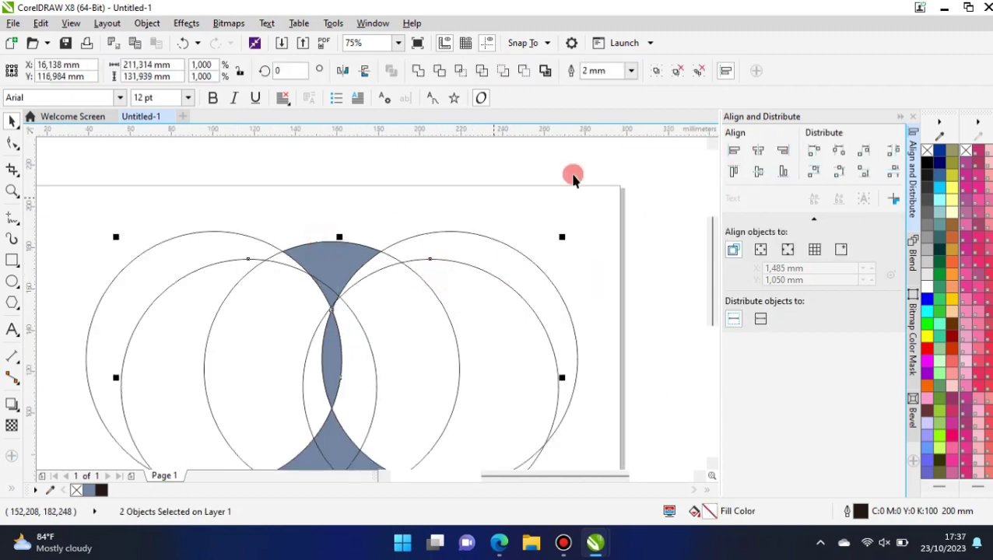
{"action": "left_click", "coordinate": [758, 150]}
{"action": "left_click", "coordinate": [638, 206]}
{"action": "scroll", "coordinate": [358, 257], "scroll_direction": "down", "scroll_amount": 1}
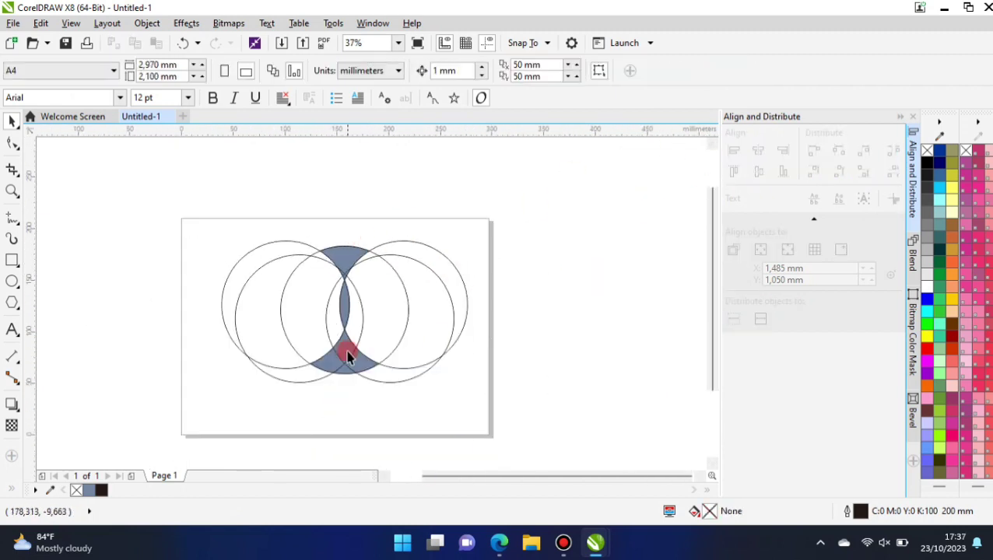
Use Smart Fill on the two small areas either side of the filled top shape
{"action": "scroll", "coordinate": [343, 354], "scroll_direction": "up", "scroll_amount": 1}
{"action": "left_click", "coordinate": [11, 489]}
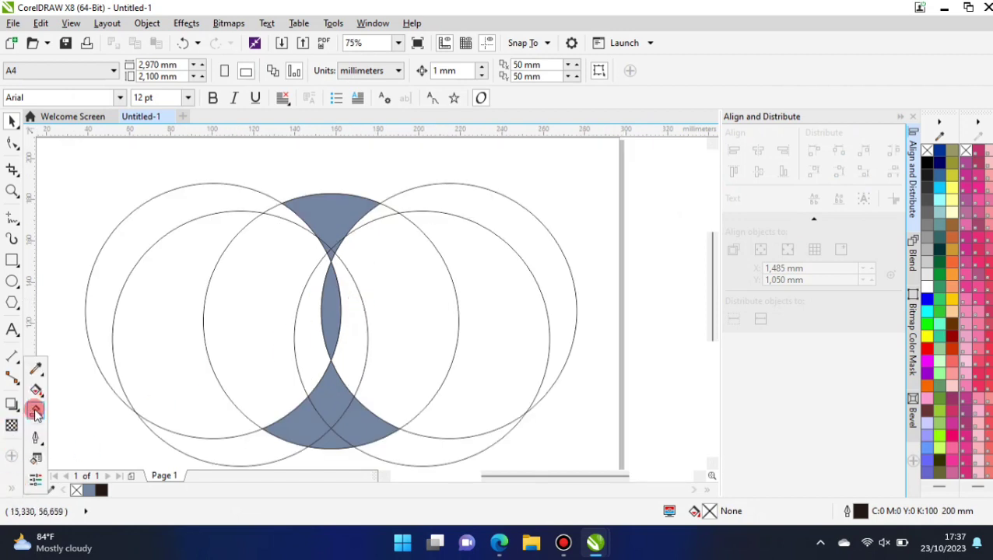
{"action": "left_click", "coordinate": [36, 391]}
{"action": "left_click", "coordinate": [35, 413]}
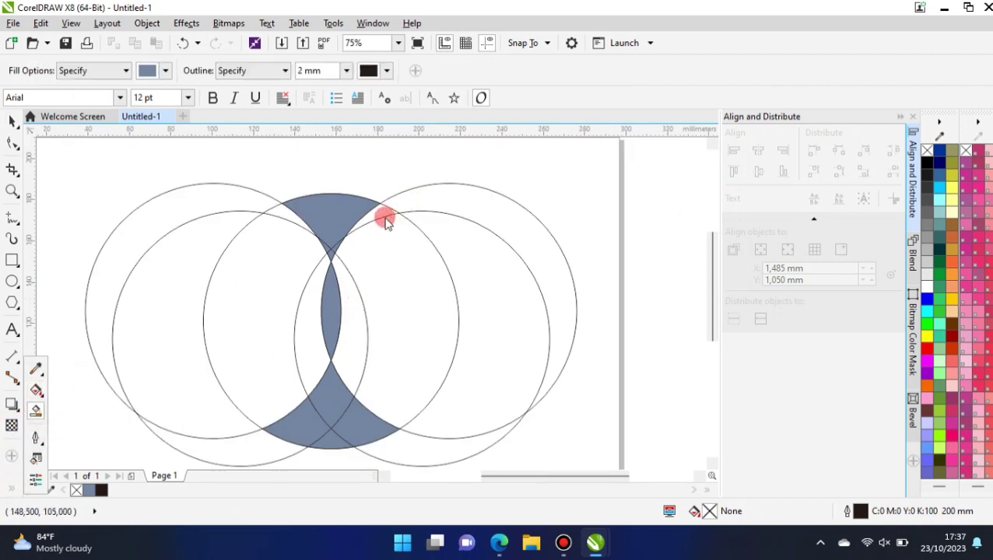
{"action": "left_click", "coordinate": [386, 220]}
{"action": "left_click", "coordinate": [344, 217]}
Use Smart Fill on both side areas around the central lens and on the two crescents at the base
{"action": "left_click", "coordinate": [349, 334]}
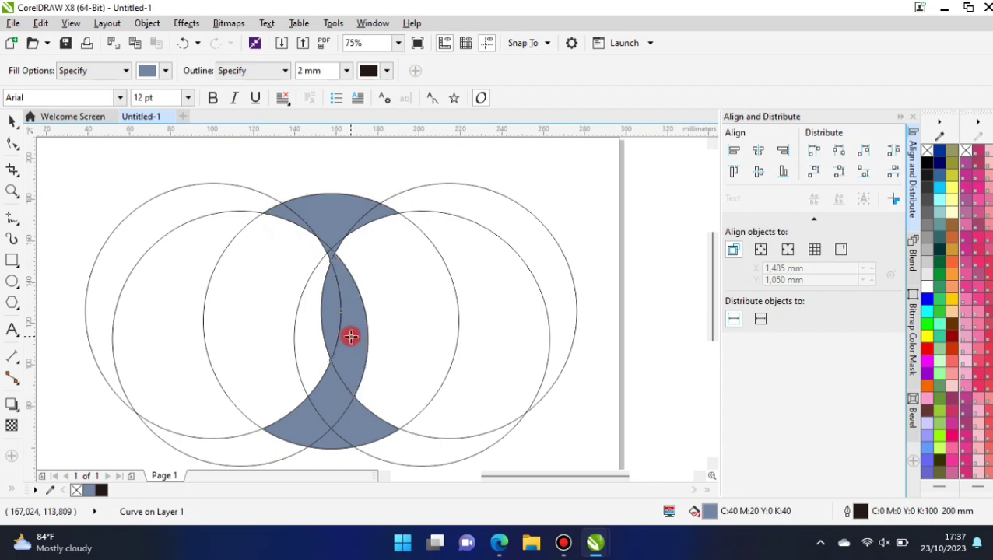
{"action": "left_click", "coordinate": [310, 350]}
{"action": "left_click", "coordinate": [407, 457]}
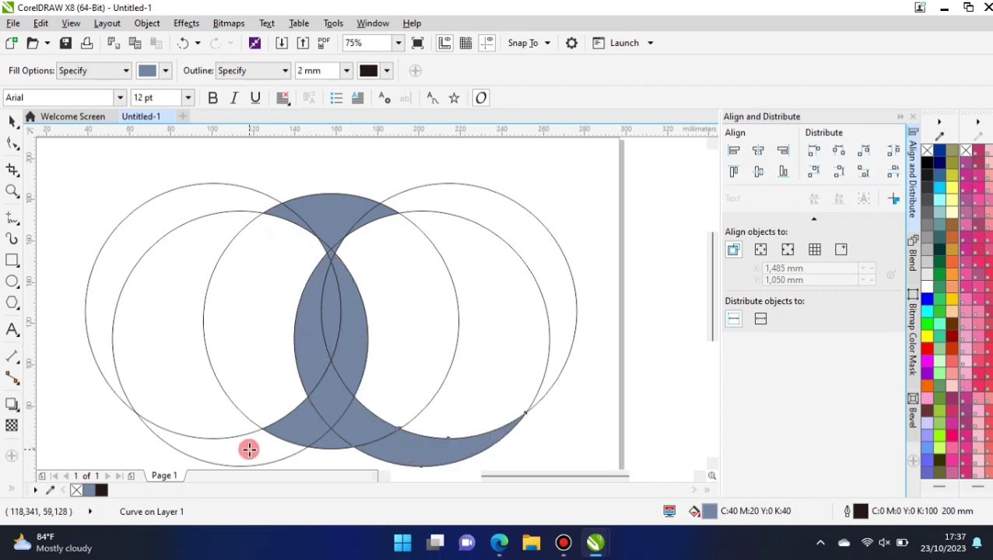
{"action": "left_click", "coordinate": [248, 449]}
Delete all the construction circles, keeping only the filled pieces
{"action": "scroll", "coordinate": [427, 276], "scroll_direction": "down", "scroll_amount": 2}
{"action": "left_click", "coordinate": [12, 123]}
{"action": "left_click", "coordinate": [492, 270]}
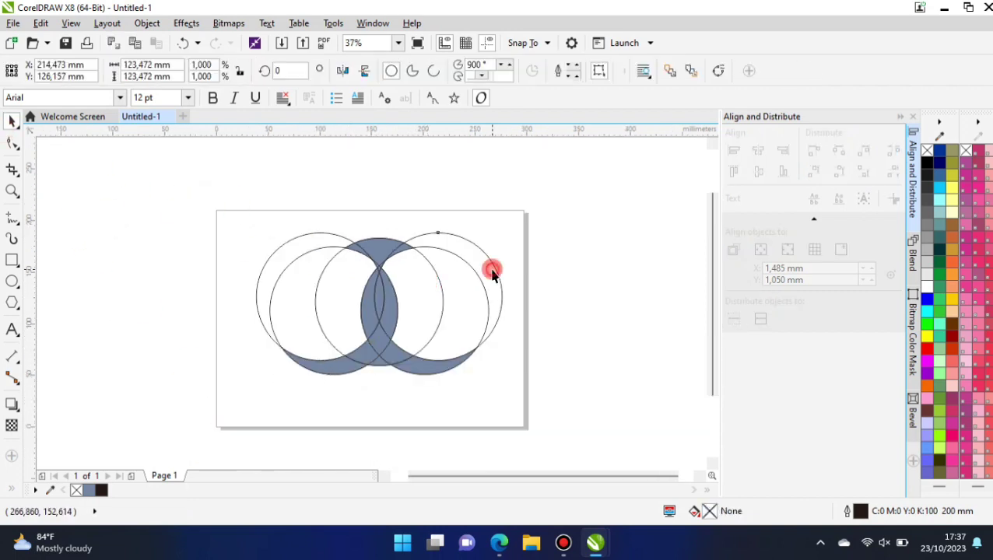
{"action": "key", "text": "Delete"}
{"action": "left_click", "coordinate": [445, 288]}
{"action": "key", "text": "Delete"}
{"action": "left_click", "coordinate": [333, 292]}
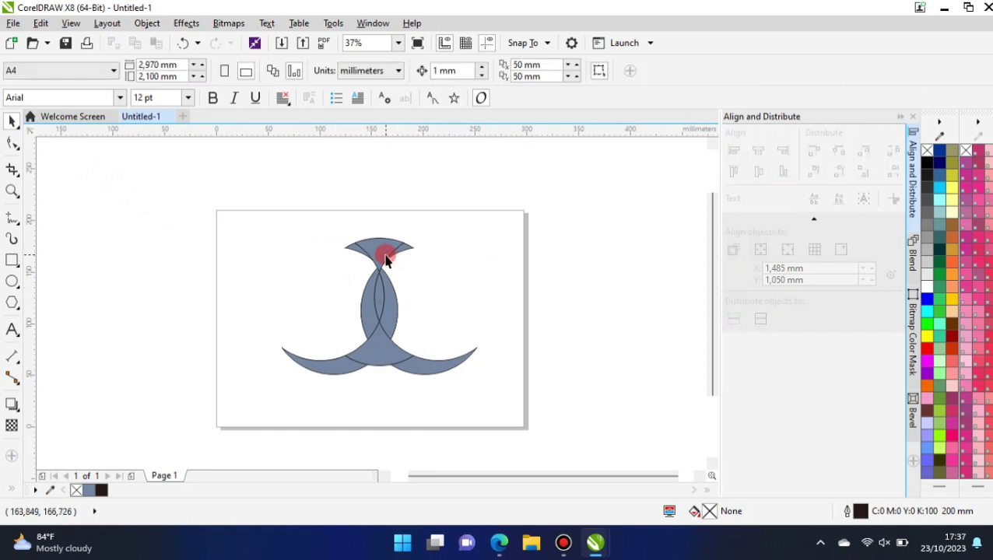
Fill the two small outer pieces at the top of the figure with yellow #FFFF00
{"action": "scroll", "coordinate": [385, 259], "scroll_direction": "up", "scroll_amount": 2}
{"action": "left_click", "coordinate": [421, 246]}
{"action": "left_click", "coordinate": [926, 337]}
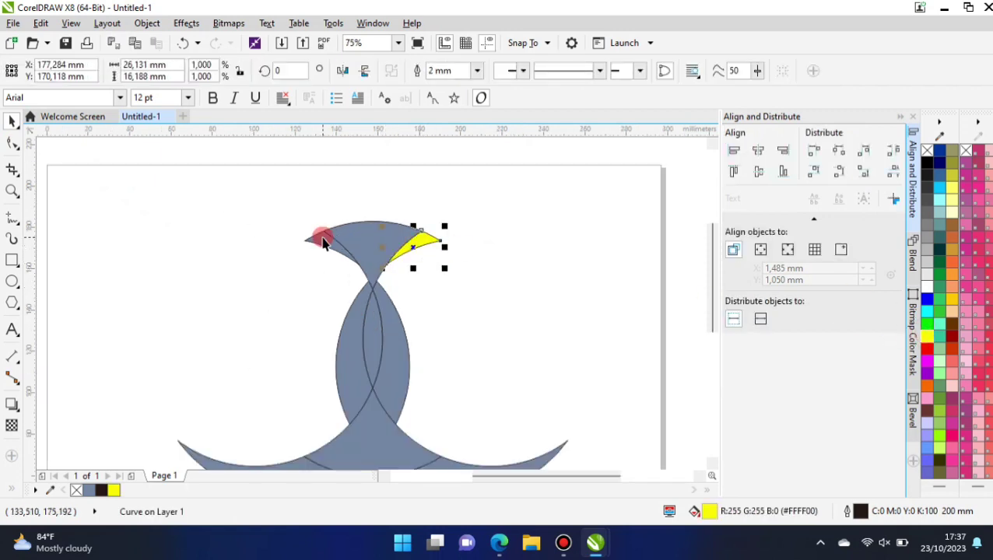
{"action": "left_click", "coordinate": [324, 240]}
{"action": "left_click", "coordinate": [927, 336]}
{"action": "left_click", "coordinate": [546, 308]}
Fill both side pieces around the central lens with sky blue #00CCFF
{"action": "scroll", "coordinate": [459, 249], "scroll_direction": "down", "scroll_amount": 1}
{"action": "scroll", "coordinate": [420, 289], "scroll_direction": "up", "scroll_amount": 1}
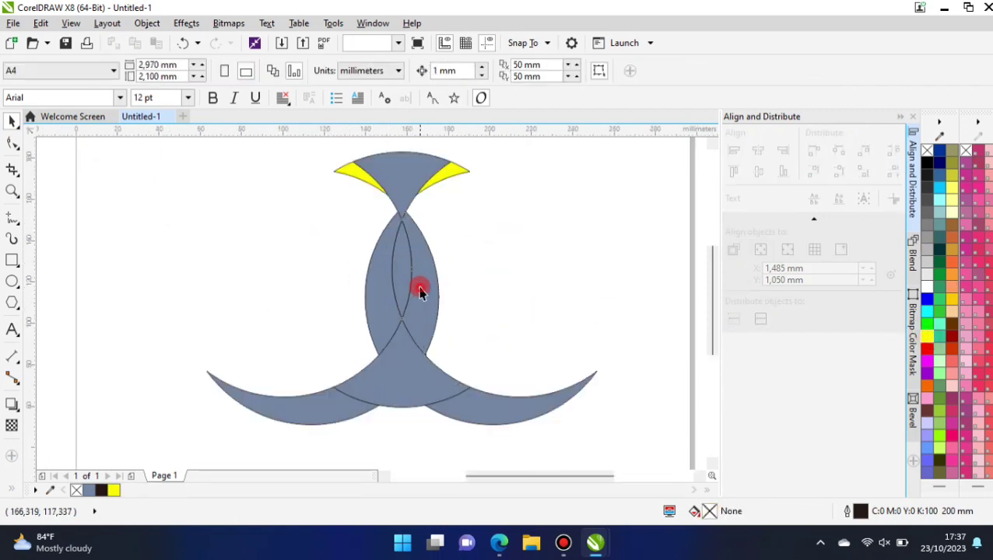
{"action": "left_click", "coordinate": [420, 291]}
{"action": "left_click", "coordinate": [927, 312]}
{"action": "left_click", "coordinate": [939, 182]}
{"action": "left_click", "coordinate": [939, 201]}
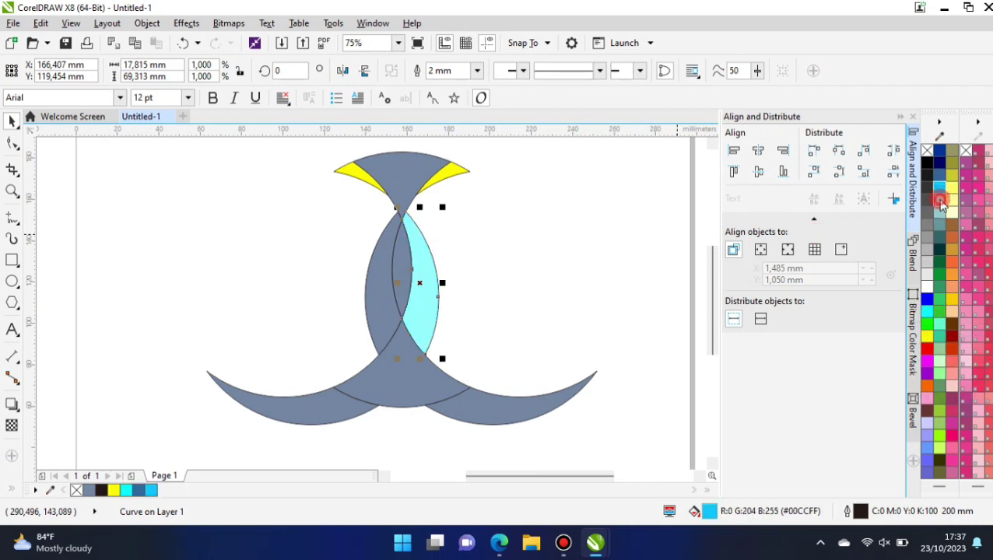
{"action": "left_click", "coordinate": [396, 327]}
{"action": "left_click", "coordinate": [935, 190]}
{"action": "left_click", "coordinate": [371, 316]}
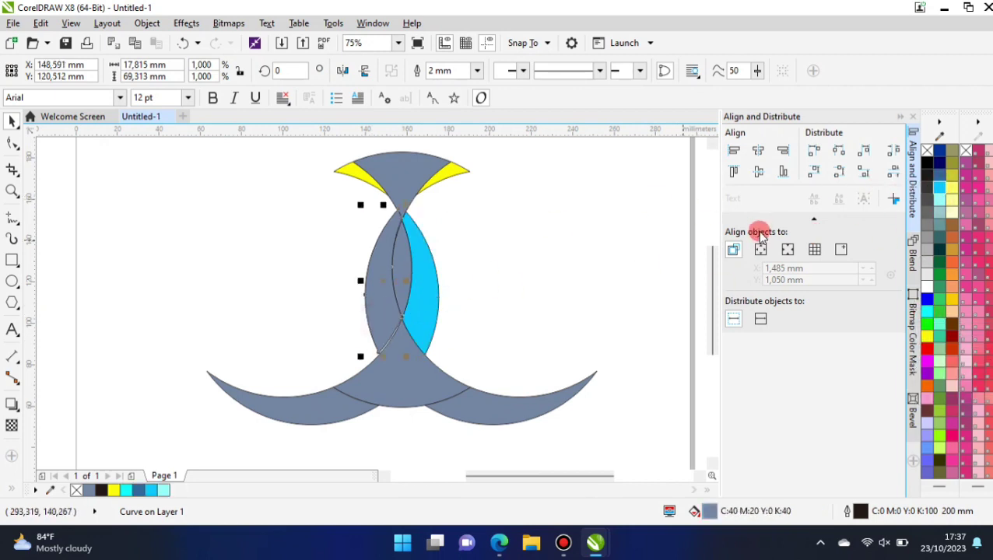
{"action": "left_click", "coordinate": [934, 189]}
{"action": "left_click", "coordinate": [610, 304]}
Fill the central piece at the base of the figure with yellow
{"action": "scroll", "coordinate": [448, 303], "scroll_direction": "down", "scroll_amount": 1}
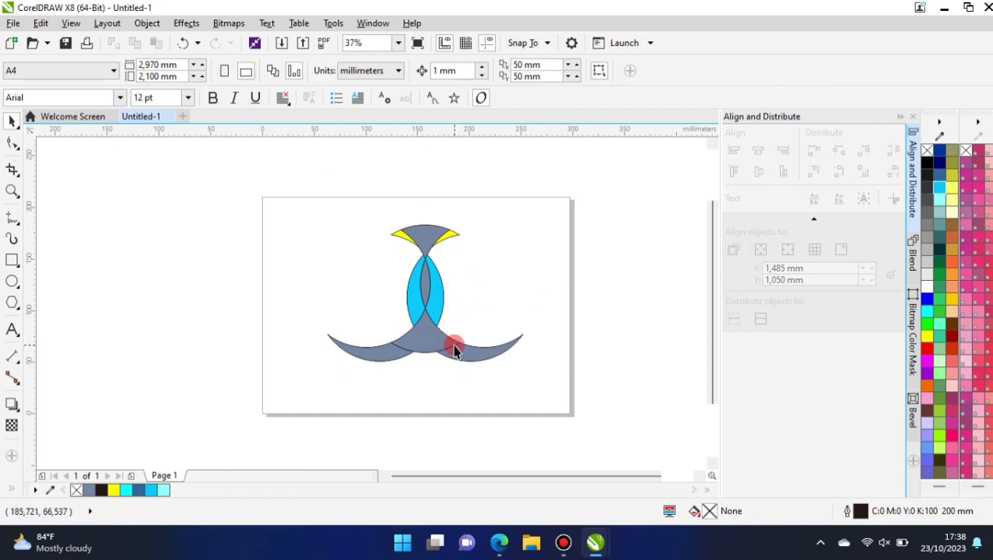
{"action": "scroll", "coordinate": [455, 350], "scroll_direction": "up", "scroll_amount": 1}
{"action": "left_click", "coordinate": [392, 346]}
{"action": "left_click", "coordinate": [939, 200]}
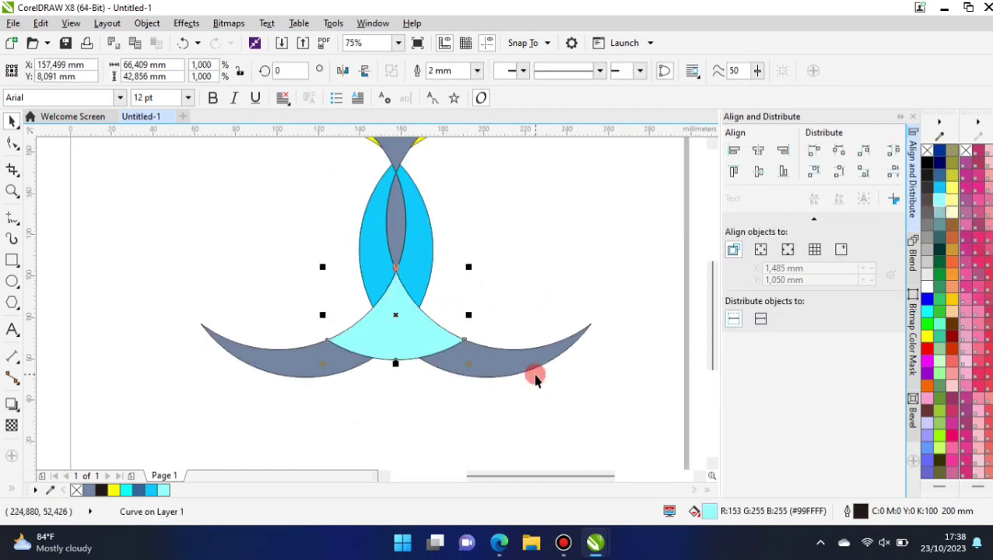
Fill the two base crescents with blue-violet #6666FF
{"action": "left_click", "coordinate": [547, 359]}
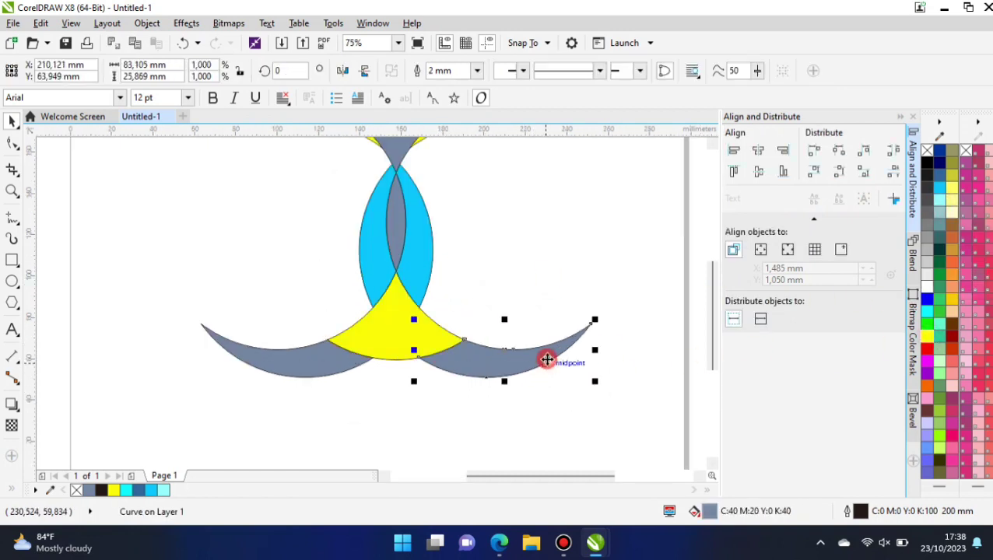
{"action": "left_click", "coordinate": [924, 448]}
{"action": "left_click", "coordinate": [287, 376]}
{"action": "left_click", "coordinate": [925, 458]}
{"action": "scroll", "coordinate": [372, 314], "scroll_direction": "up", "scroll_amount": 1}
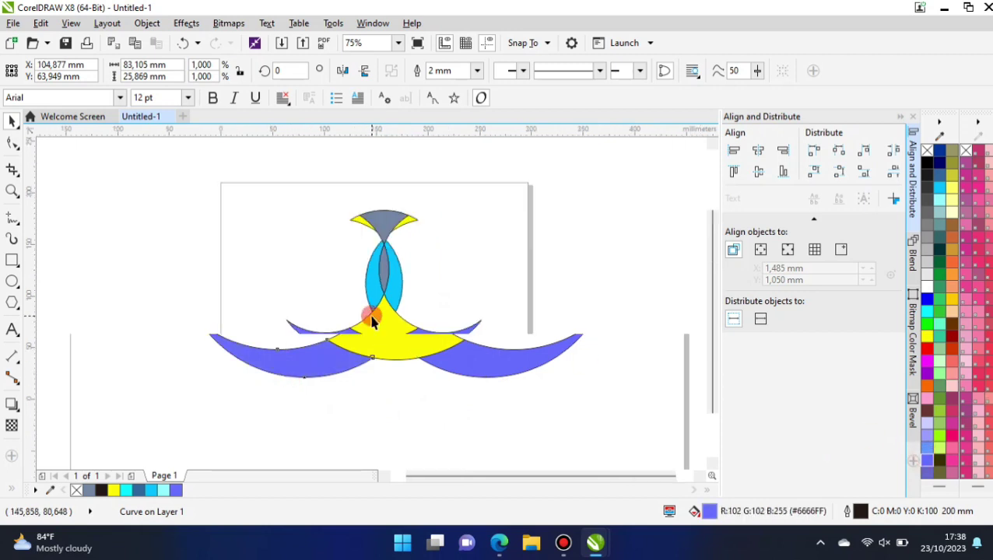
{"action": "scroll", "coordinate": [547, 152], "scroll_direction": "down", "scroll_amount": 1}
{"action": "left_click", "coordinate": [547, 152]}
Fill the central top piece and the narrow inner lens with red #FF0000
{"action": "scroll", "coordinate": [393, 241], "scroll_direction": "up", "scroll_amount": 1}
{"action": "left_click", "coordinate": [381, 222]}
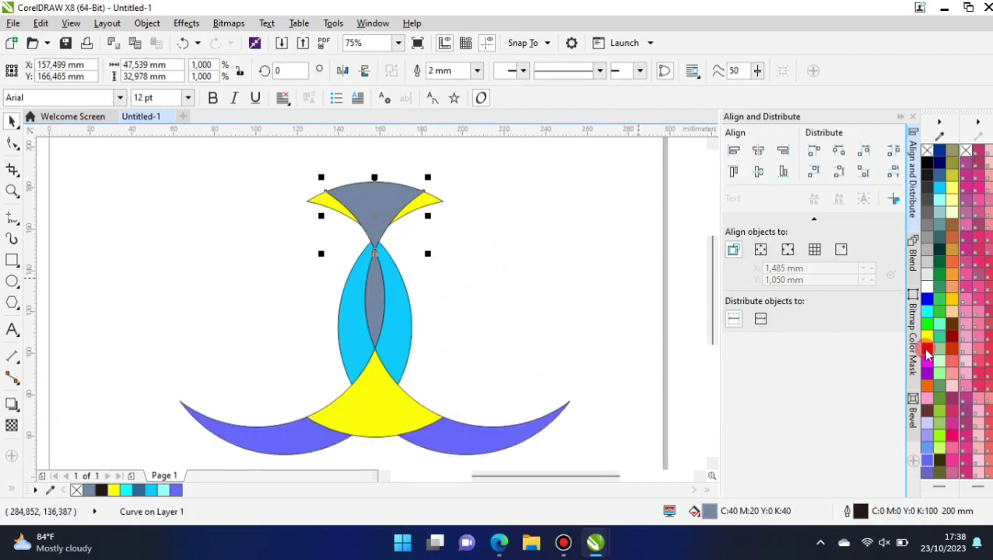
{"action": "left_click", "coordinate": [926, 348]}
{"action": "left_click", "coordinate": [591, 338]}
{"action": "left_click", "coordinate": [375, 313]}
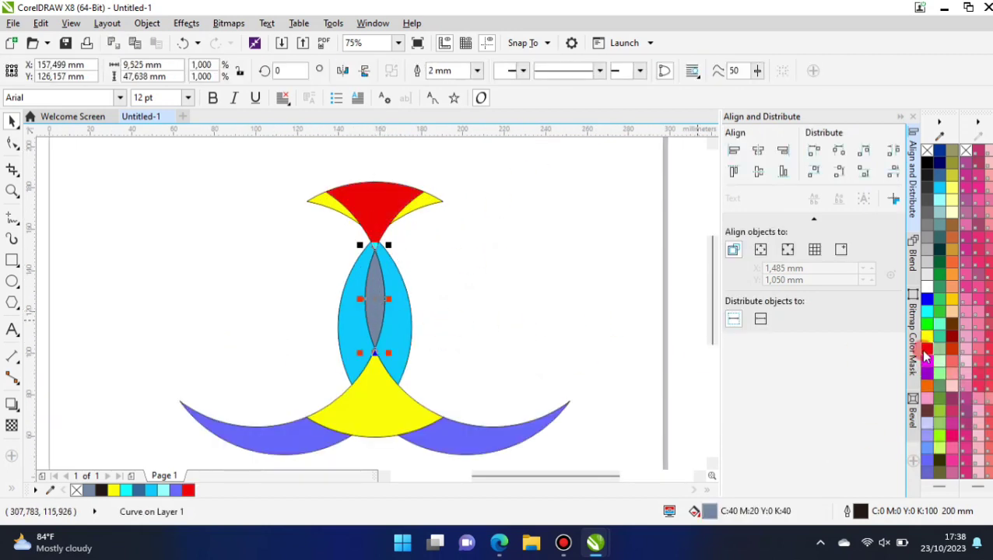
{"action": "left_click", "coordinate": [926, 350]}
{"action": "left_click", "coordinate": [547, 326]}
Recolour the central top piece Sky Blue #00CCFF
{"action": "scroll", "coordinate": [492, 284], "scroll_direction": "down", "scroll_amount": 1}
{"action": "scroll", "coordinate": [468, 272], "scroll_direction": "up", "scroll_amount": 1}
{"action": "left_click", "coordinate": [463, 264]}
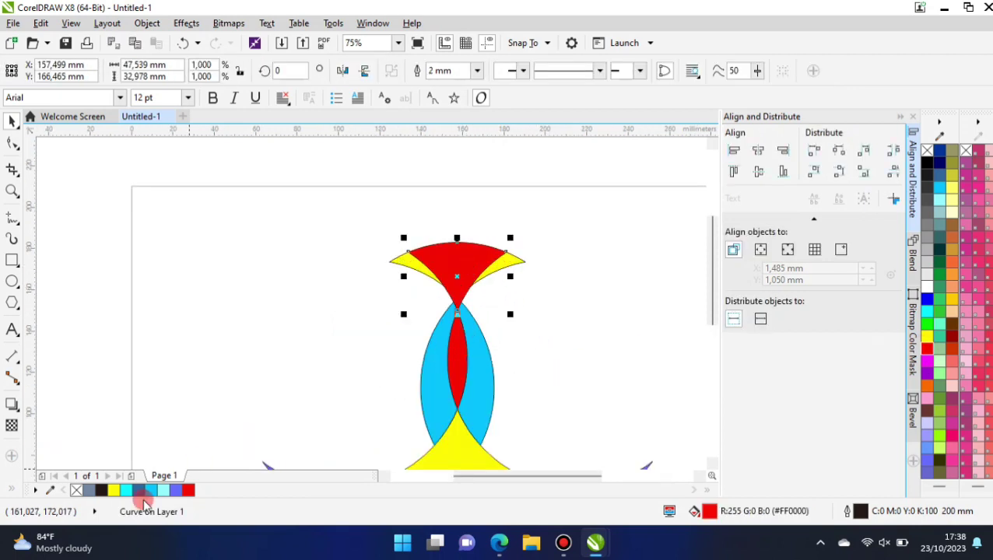
{"action": "left_click", "coordinate": [163, 489]}
{"action": "left_click", "coordinate": [152, 491]}
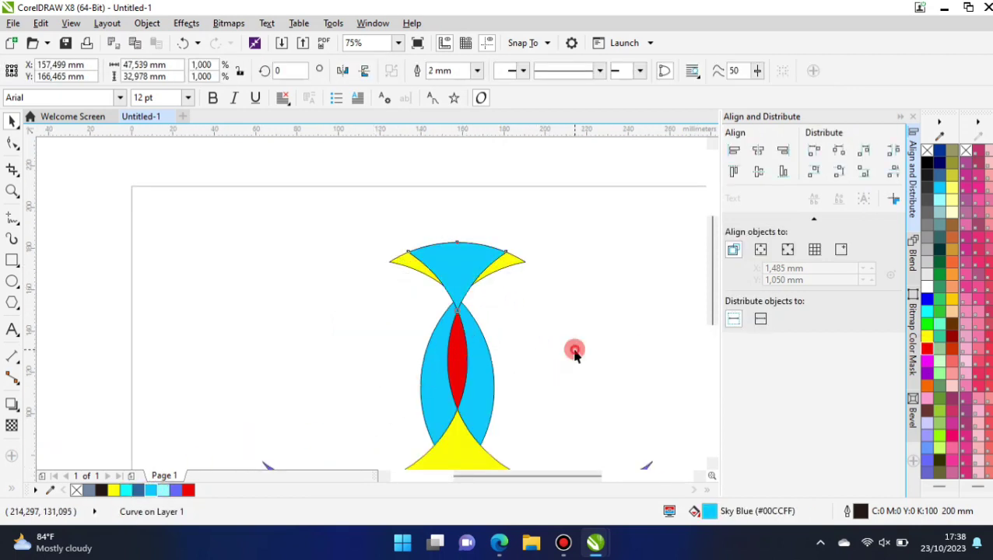
Recolour the narrow inner lens with the same blue-violet #6666FF as the base crescents
{"action": "left_click", "coordinate": [457, 364]}
{"action": "left_click", "coordinate": [138, 491]}
{"action": "scroll", "coordinate": [246, 348], "scroll_direction": "down", "scroll_amount": 1}
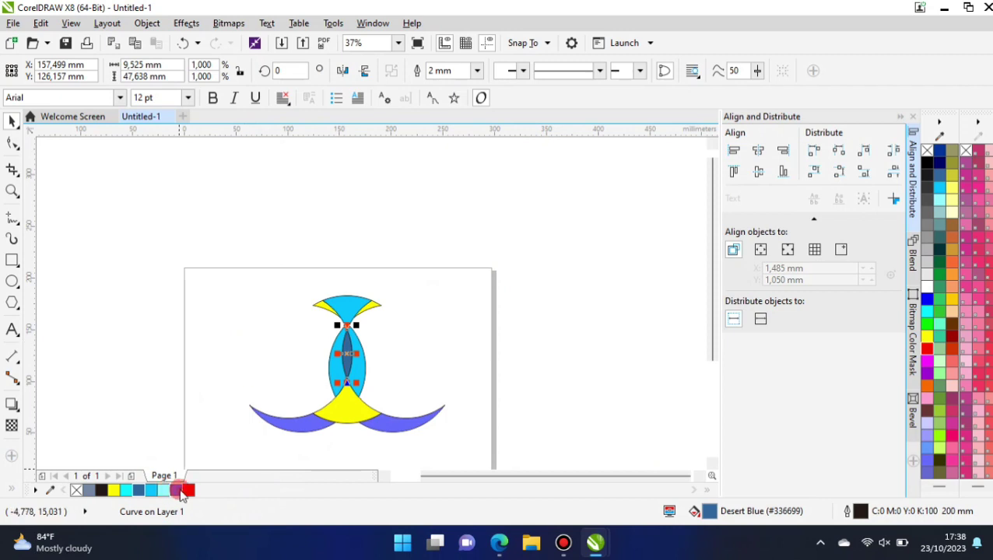
{"action": "left_click", "coordinate": [243, 380]}
Select every piece of the figure and remove the outlines
{"action": "left_click_drag", "start_coordinate": [353, 263], "coordinate": [350, 211]}
{"action": "left_click_drag", "start_coordinate": [211, 216], "coordinate": [480, 407]}
{"action": "left_click", "coordinate": [632, 72]}
{"action": "left_click", "coordinate": [599, 85]}
{"action": "left_click", "coordinate": [569, 250]}
Draw a closed leaf-shaped outline about 79 by 32 mm from two arcs, its lower arc running along the right base crescent
{"action": "scroll", "coordinate": [370, 272], "scroll_direction": "up", "scroll_amount": 1}
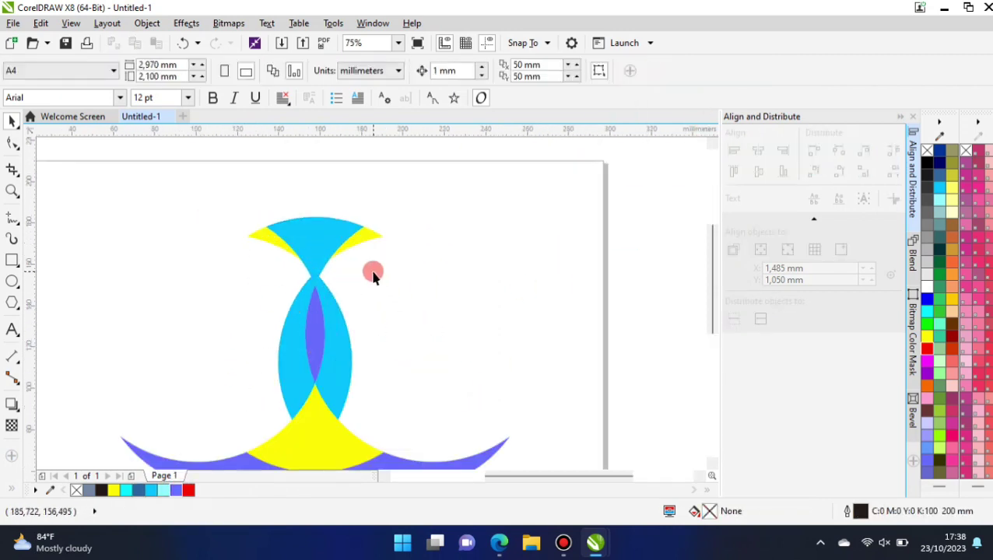
{"action": "scroll", "coordinate": [408, 321], "scroll_direction": "down", "scroll_amount": 1}
{"action": "scroll", "coordinate": [419, 374], "scroll_direction": "up", "scroll_amount": 1}
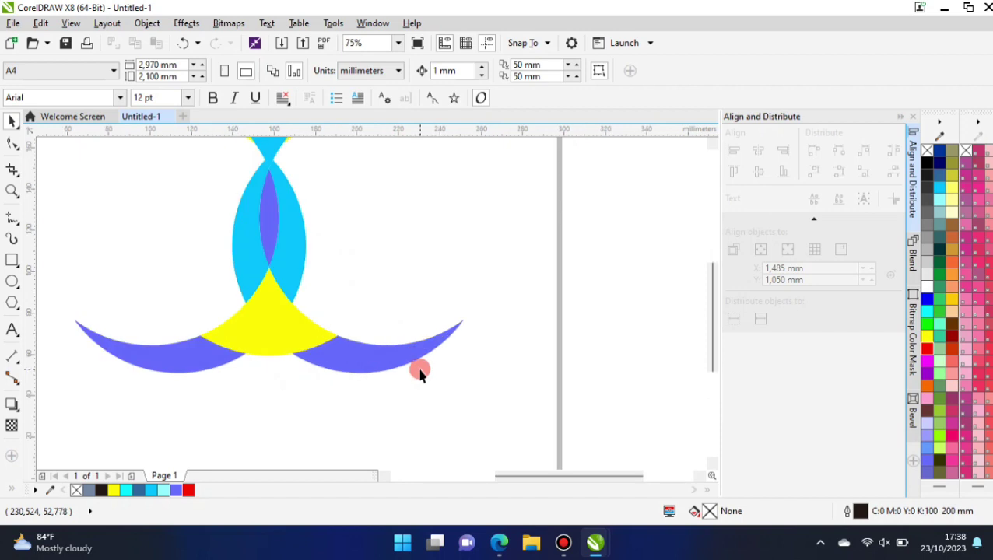
{"action": "left_click", "coordinate": [17, 222]}
{"action": "left_click", "coordinate": [64, 297]}
{"action": "scroll", "coordinate": [441, 355], "scroll_direction": "up", "scroll_amount": 1}
{"action": "left_click", "coordinate": [234, 333]}
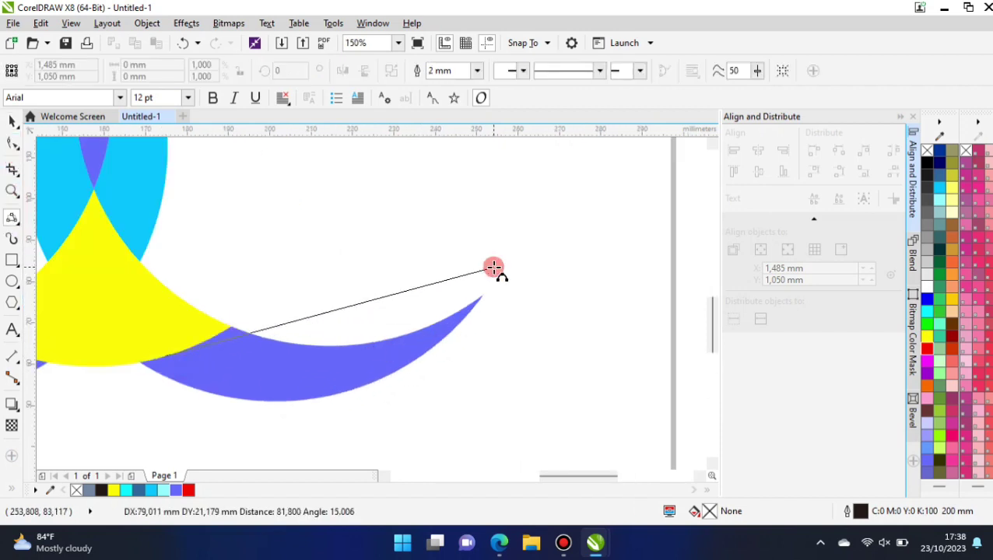
{"action": "left_click_drag", "start_coordinate": [494, 268], "coordinate": [420, 343]}
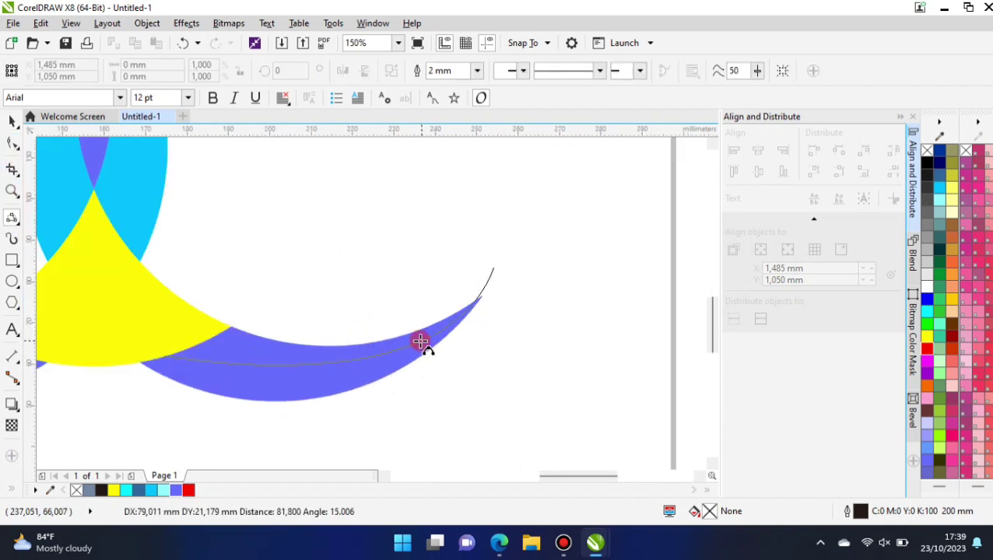
{"action": "left_click", "coordinate": [360, 364]}
{"action": "mouse_move", "coordinate": [164, 356]}
{"action": "left_mouse_down"}
{"action": "mouse_move", "coordinate": [505, 255]}
{"action": "mouse_move", "coordinate": [493, 268]}
{"action": "left_mouse_up"}
{"action": "left_click", "coordinate": [259, 256]}
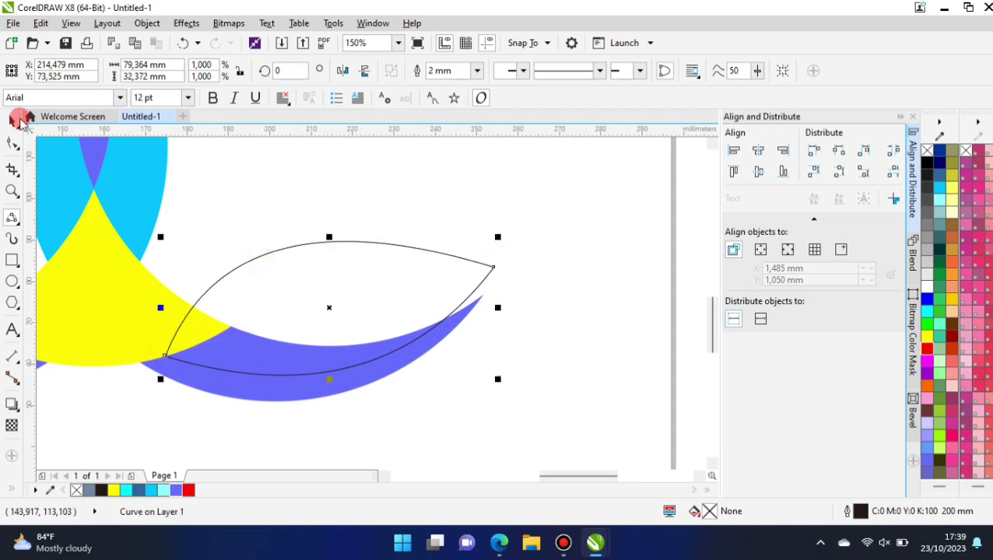
Intersect the leaf outline with the right base crescent, delete the outline, and fill the overlap with Twilight Blue #6666CC
{"action": "left_click", "coordinate": [307, 395], "text": "shift"}
{"action": "left_click", "coordinate": [462, 74]}
{"action": "left_click", "coordinate": [559, 237]}
{"action": "left_click_drag", "start_coordinate": [418, 286], "coordinate": [492, 260]}
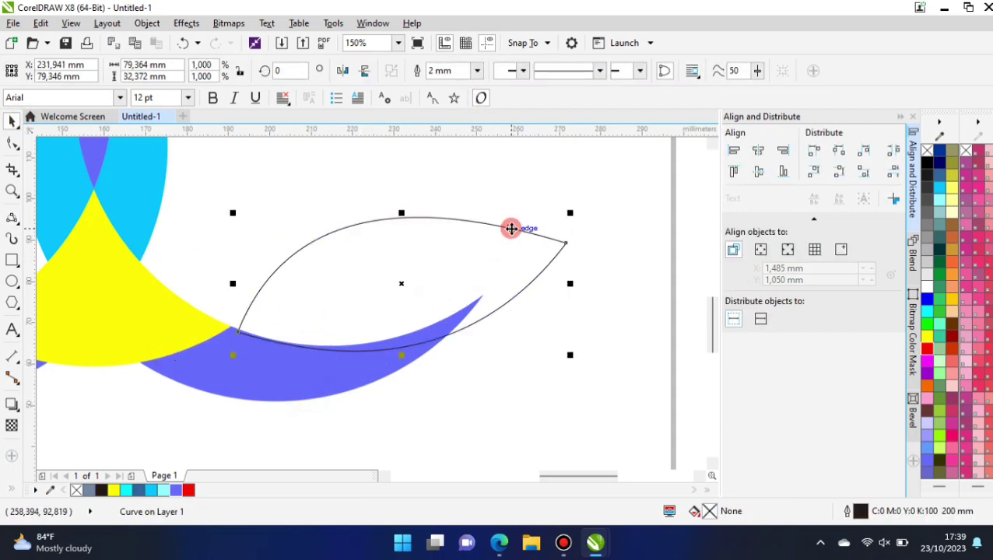
{"action": "key", "text": "Delete"}
{"action": "left_click", "coordinate": [288, 354]}
{"action": "left_click", "coordinate": [494, 323]}
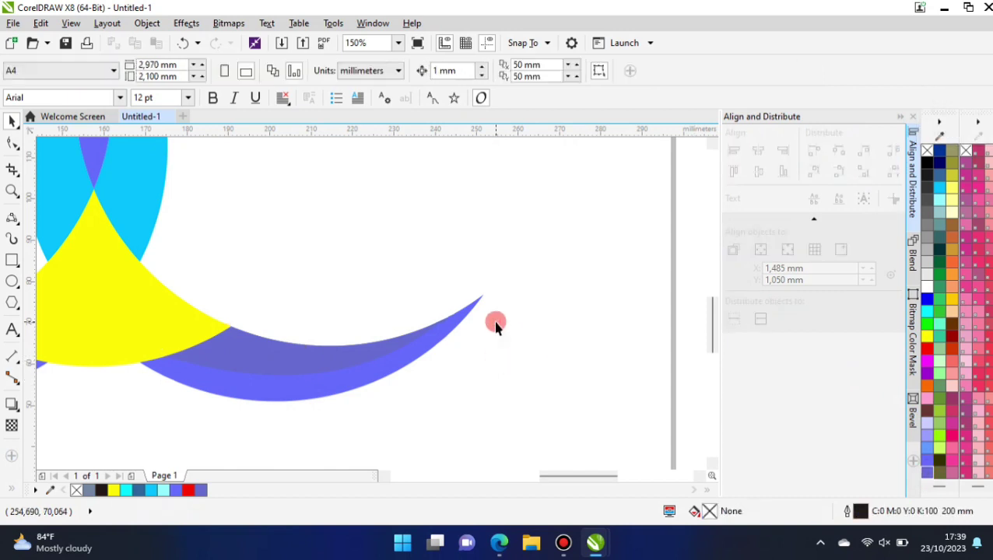
Group the right base crescent with its darker overlay
{"action": "scroll", "coordinate": [494, 324], "scroll_direction": "down", "scroll_amount": 2}
{"action": "scroll", "coordinate": [154, 312], "scroll_direction": "up", "scroll_amount": 1}
{"action": "scroll", "coordinate": [156, 312], "scroll_direction": "down", "scroll_amount": 1}
{"action": "left_click_drag", "start_coordinate": [552, 300], "coordinate": [300, 460]}
{"action": "key", "text": "ctrl+g"}
{"action": "left_click", "coordinate": [543, 248]}
Make a horizontally mirrored copy of the grouped right crescent and align it over the left base crescent
{"action": "left_click_drag", "start_coordinate": [410, 366], "coordinate": [223, 424]}
{"action": "left_click", "coordinate": [326, 72]}
{"action": "left_click", "coordinate": [197, 346], "text": "shift"}
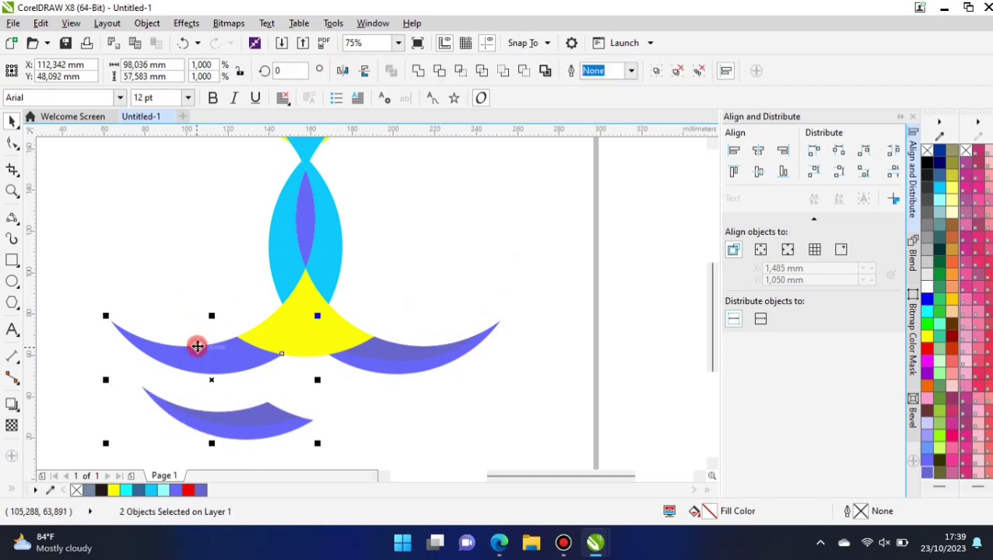
{"action": "left_click", "coordinate": [734, 152]}
{"action": "left_click", "coordinate": [577, 217]}
{"action": "scroll", "coordinate": [383, 349], "scroll_direction": "down", "scroll_amount": 2}
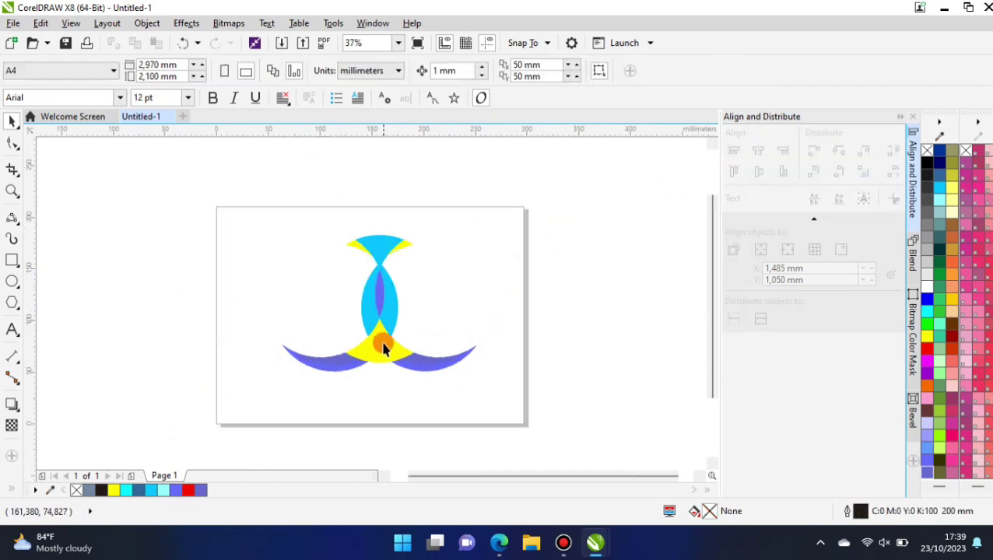
Draw two opposing arcs, about 25 by 28 mm overall, from the inner lens's upper tip to the central top piece's right corner
{"action": "scroll", "coordinate": [383, 349], "scroll_direction": "up", "scroll_amount": 2}
{"action": "scroll", "coordinate": [117, 326], "scroll_direction": "down", "scroll_amount": 2}
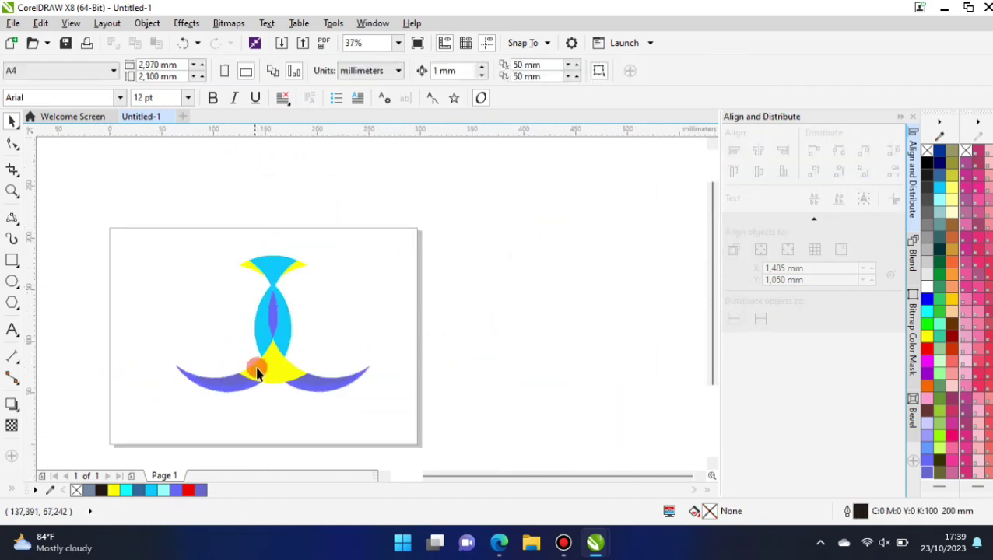
{"action": "scroll", "coordinate": [264, 206], "scroll_direction": "up", "scroll_amount": 2}
{"action": "left_click", "coordinate": [11, 218]}
{"action": "scroll", "coordinate": [299, 247], "scroll_direction": "up", "scroll_amount": 1}
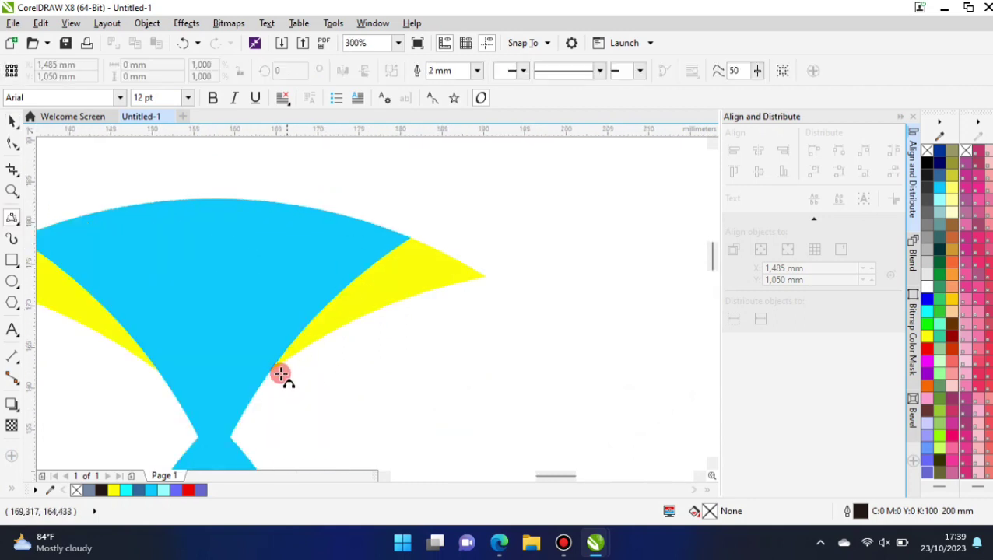
{"action": "scroll", "coordinate": [295, 300], "scroll_direction": "down", "scroll_amount": 1}
{"action": "left_click_drag", "start_coordinate": [250, 391], "coordinate": [352, 269]}
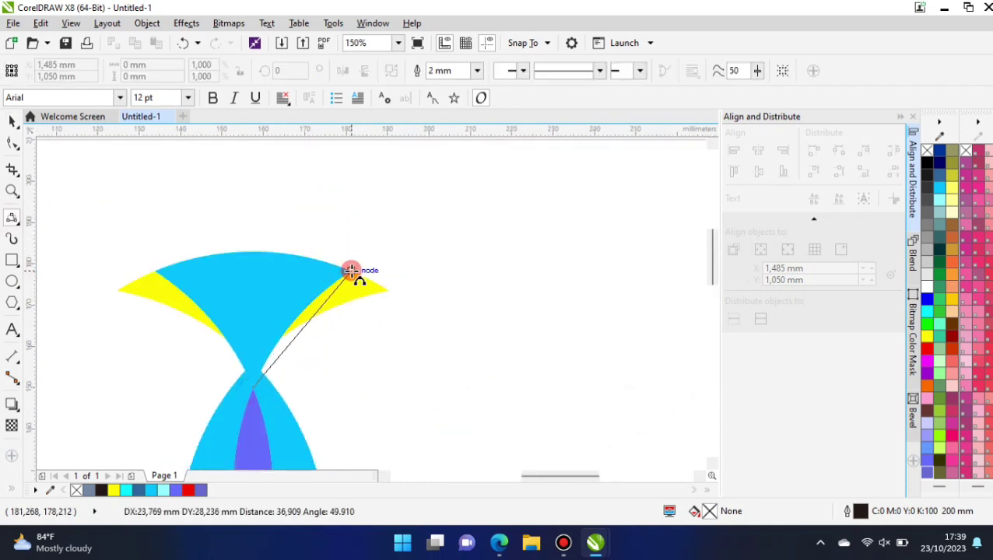
{"action": "left_click", "coordinate": [257, 391]}
{"action": "left_click_drag", "start_coordinate": [256, 390], "coordinate": [352, 271]}
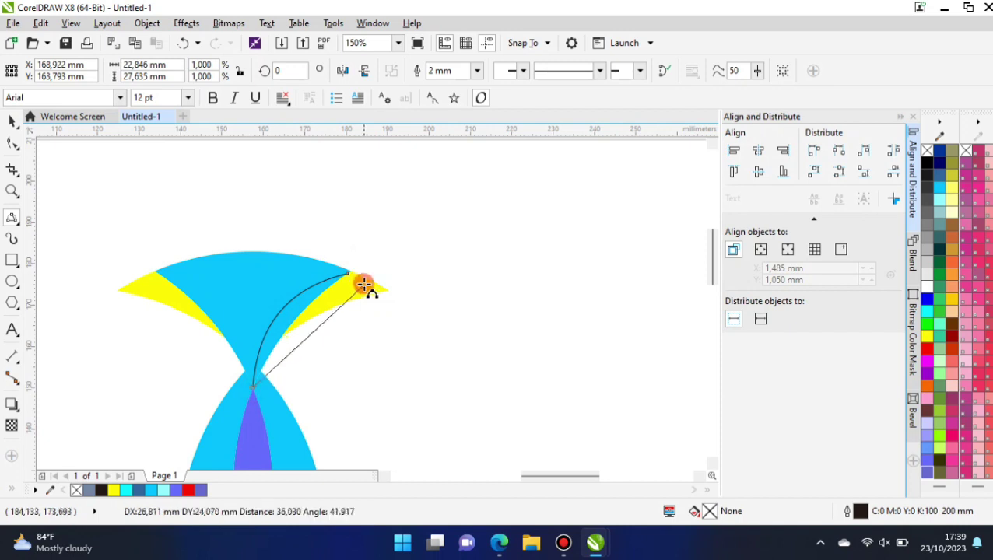
{"action": "left_click", "coordinate": [351, 323]}
{"action": "key", "text": "Caps_Lock"}
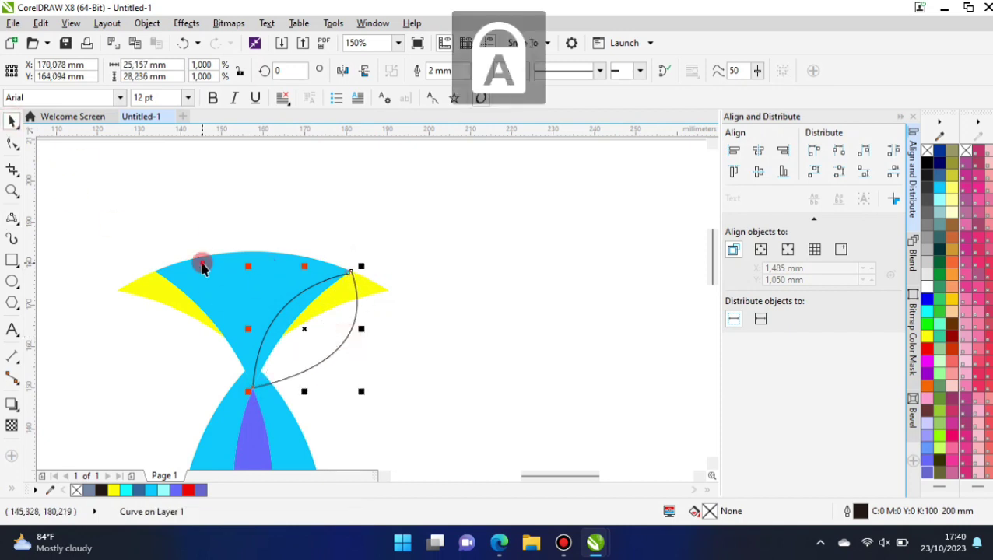
Try to intersect the unclosed arcs with the central top piece and fill the overlap with Twilight Blue #6666CC
{"action": "left_click", "coordinate": [201, 262]}
{"action": "left_click", "coordinate": [532, 260]}
{"action": "left_click", "coordinate": [345, 330]}
{"action": "left_click", "coordinate": [215, 268], "text": "shift"}
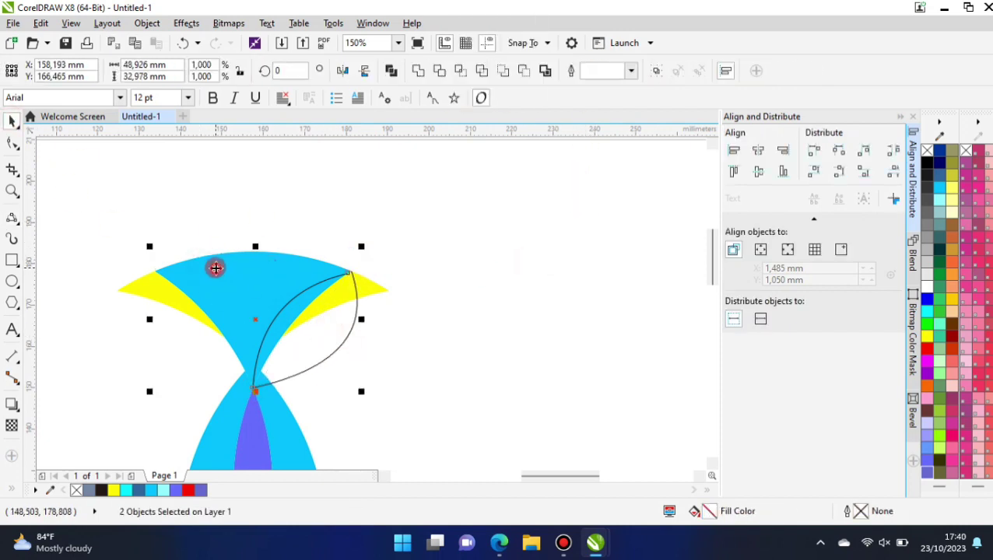
{"action": "left_click", "coordinate": [464, 70]}
{"action": "scroll", "coordinate": [365, 293], "scroll_direction": "up", "scroll_amount": 4}
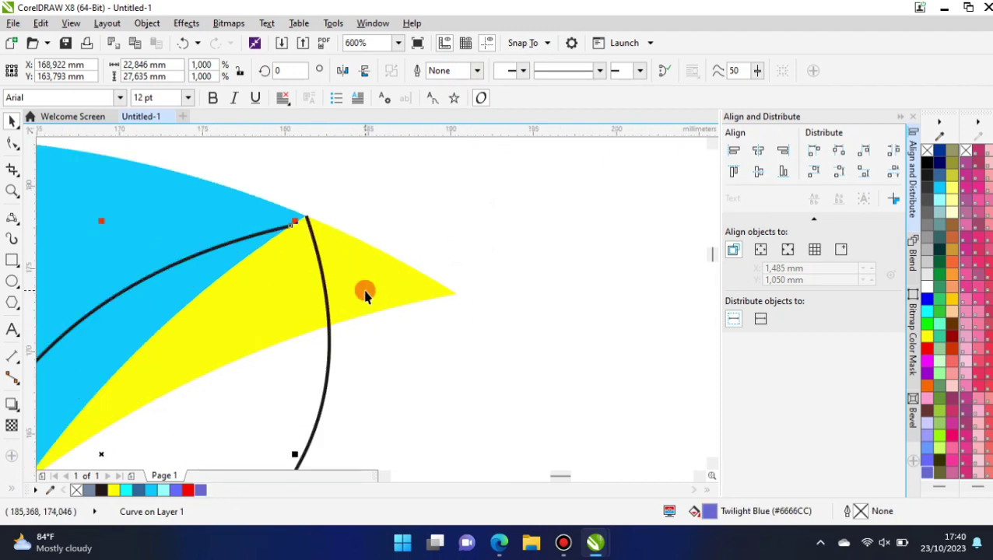
{"action": "scroll", "coordinate": [379, 302], "scroll_direction": "down", "scroll_amount": 2}
Move the arcs back onto the central top piece and close the gap between their ends at its right corner
{"action": "left_click", "coordinate": [404, 372]}
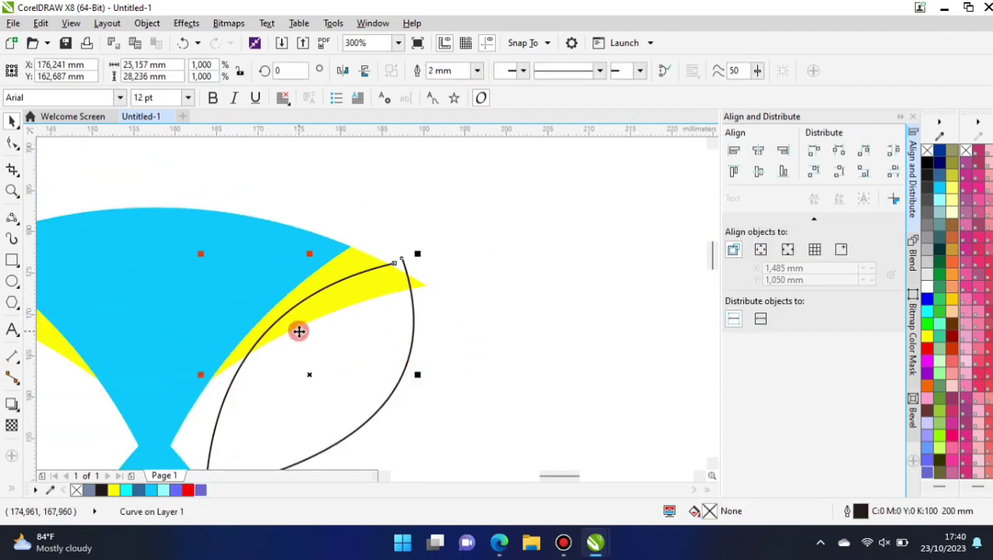
{"action": "left_click_drag", "start_coordinate": [298, 331], "coordinate": [247, 320]}
{"action": "left_click", "coordinate": [12, 220]}
{"action": "scroll", "coordinate": [358, 228], "scroll_direction": "up", "scroll_amount": 1}
{"action": "left_click_drag", "start_coordinate": [327, 275], "coordinate": [342, 267]}
{"action": "left_click", "coordinate": [342, 267]}
{"action": "scroll", "coordinate": [451, 243], "scroll_direction": "down", "scroll_amount": 2}
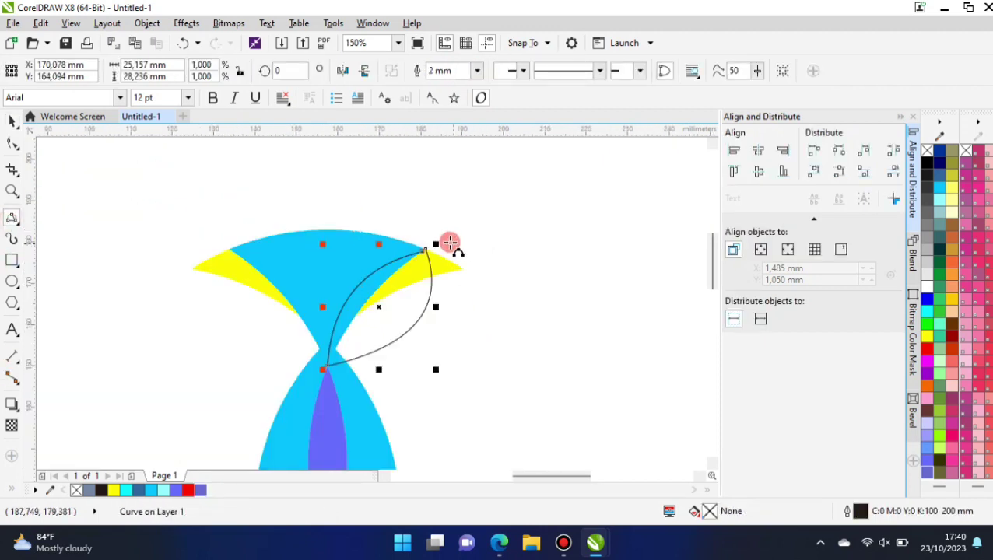
Intersect the closed arc shape with the central top piece and fill the overlap with Twilight Blue #6666CC
{"action": "left_click", "coordinate": [13, 123]}
{"action": "scroll", "coordinate": [411, 249], "scroll_direction": "up", "scroll_amount": 1}
{"action": "left_click", "coordinate": [180, 269], "text": "shift"}
{"action": "left_click", "coordinate": [456, 70]}
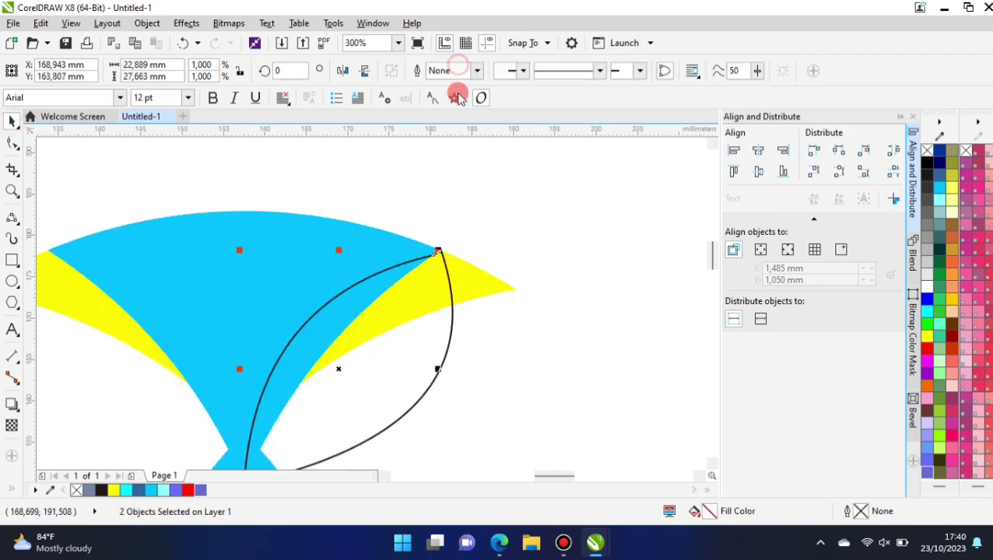
{"action": "left_click", "coordinate": [201, 490]}
{"action": "left_click", "coordinate": [536, 352]}
Delete the arc construction outline and the leftover unclosed overlap piece
{"action": "scroll", "coordinate": [249, 253], "scroll_direction": "down", "scroll_amount": 2}
{"action": "scroll", "coordinate": [264, 277], "scroll_direction": "up", "scroll_amount": 1}
{"action": "left_click_drag", "start_coordinate": [298, 302], "coordinate": [185, 301]}
{"action": "key", "text": "Delete"}
{"action": "scroll", "coordinate": [219, 266], "scroll_direction": "up", "scroll_amount": 2}
{"action": "scroll", "coordinate": [351, 250], "scroll_direction": "down", "scroll_amount": 1}
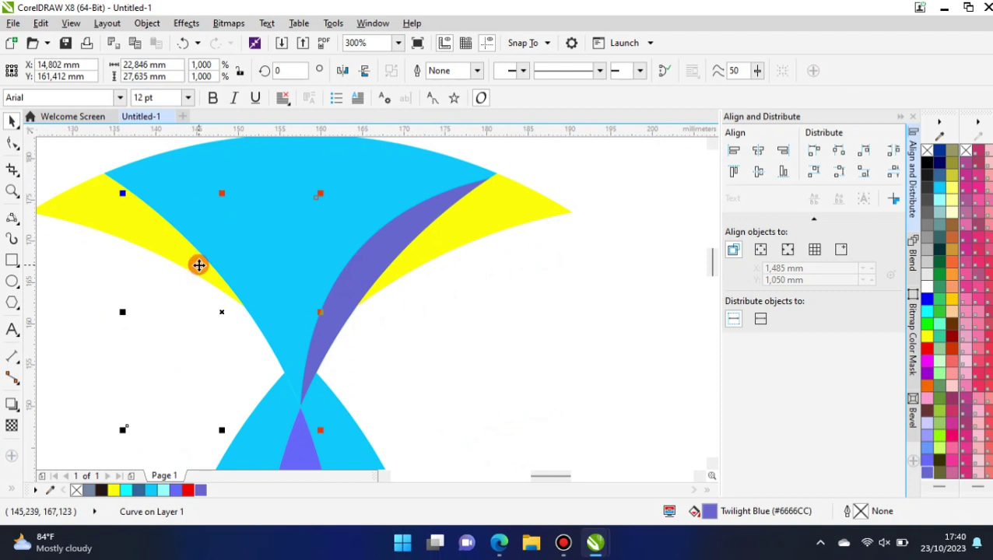
{"action": "key", "text": "Delete"}
Place a horizontally mirrored copy of the top piece's Twilight Blue overlay, aligned to the left and bottom edges of the central top piece
{"action": "left_click_drag", "start_coordinate": [350, 275], "coordinate": [238, 287]}
{"action": "key", "text": "Delete"}
{"action": "key", "text": "ctrl+z"}
{"action": "right_click", "coordinate": [239, 287]}
{"action": "left_click", "coordinate": [343, 71]}
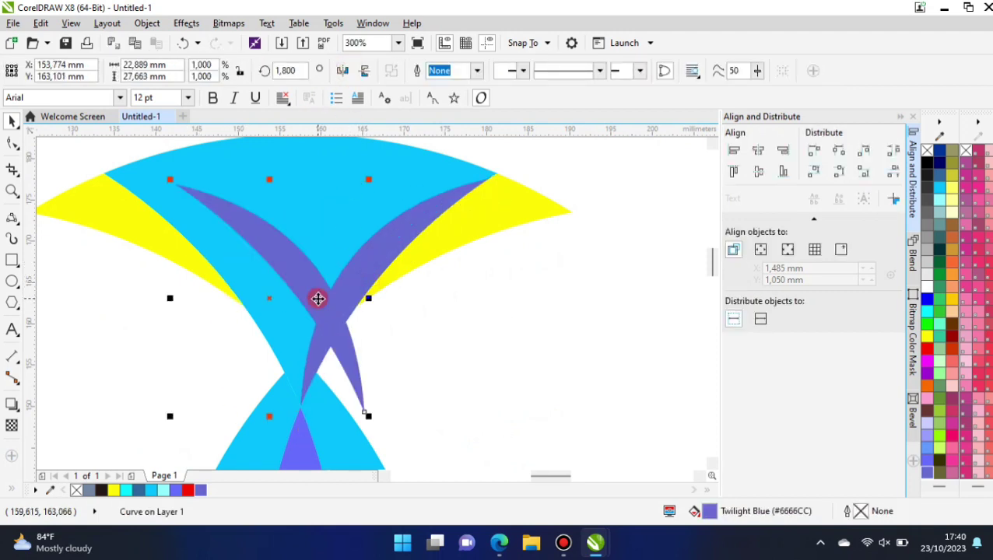
{"action": "left_click", "coordinate": [238, 162], "text": "shift"}
{"action": "left_click", "coordinate": [734, 153]}
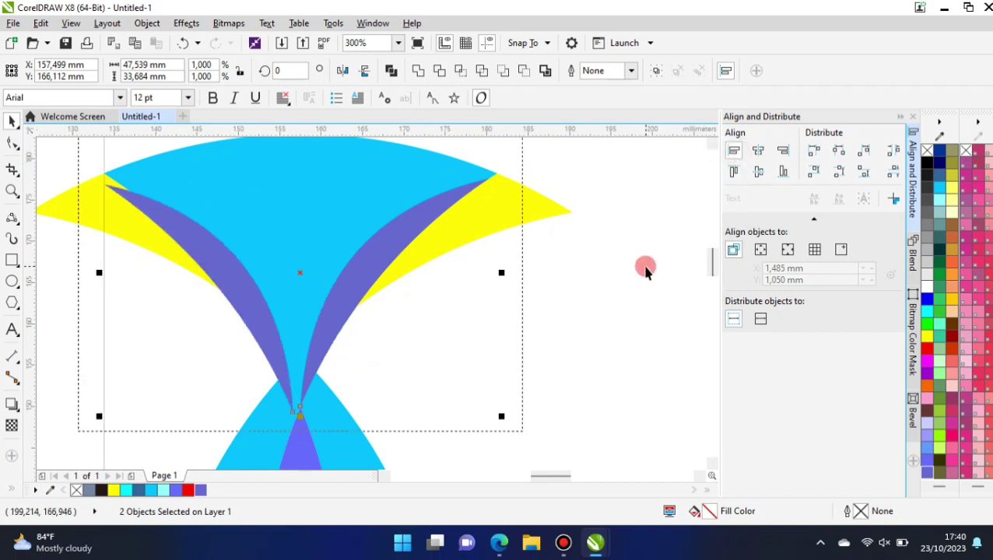
{"action": "left_click", "coordinate": [781, 173]}
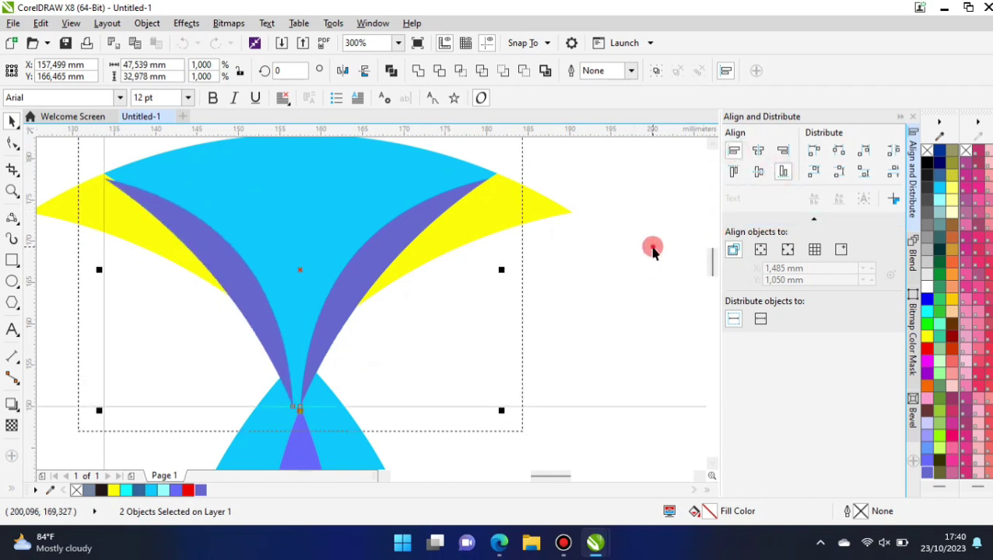
Shift the mirrored overlay so its lower tip meets the right overlay's tip, and align it with the central top piece's bottom edge
{"action": "left_click", "coordinate": [652, 251]}
{"action": "scroll", "coordinate": [237, 369], "scroll_direction": "up", "scroll_amount": 1}
{"action": "left_click", "coordinate": [301, 341]}
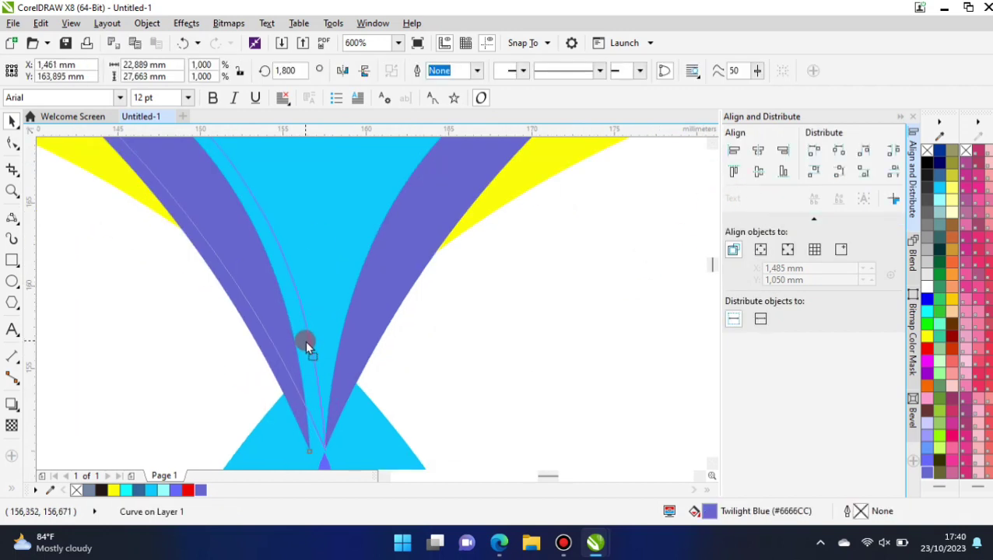
{"action": "left_click_drag", "start_coordinate": [290, 341], "coordinate": [305, 341]}
{"action": "scroll", "coordinate": [305, 340], "scroll_direction": "down", "scroll_amount": 1}
{"action": "left_click", "coordinate": [179, 152], "text": "shift"}
{"action": "left_click", "coordinate": [781, 173]}
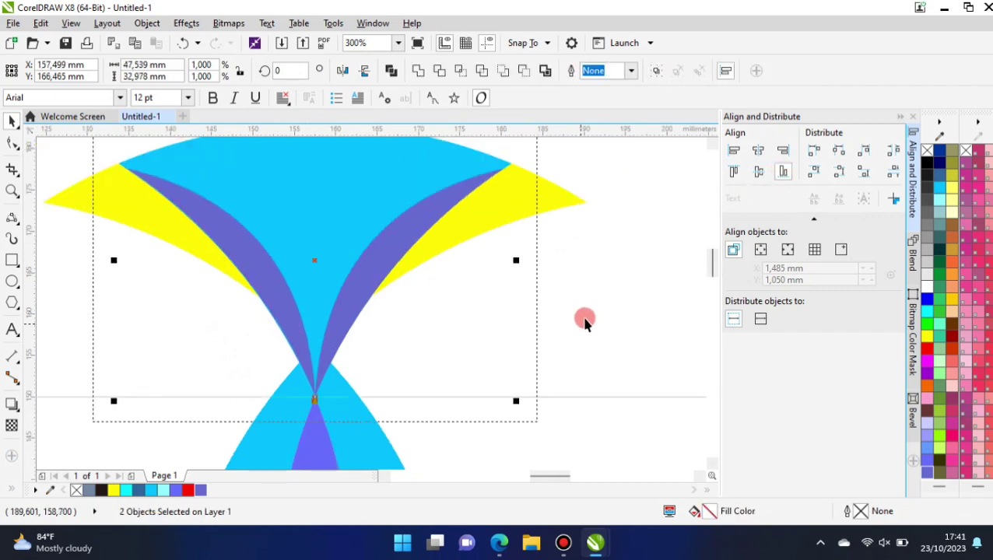
{"action": "left_click", "coordinate": [585, 319]}
Group all pieces of the figure and move the group toward the left side of the page
{"action": "scroll", "coordinate": [383, 290], "scroll_direction": "down", "scroll_amount": 3}
{"action": "left_click_drag", "start_coordinate": [231, 190], "coordinate": [502, 378]}
{"action": "left_click", "coordinate": [657, 73]}
{"action": "left_click", "coordinate": [630, 328]}
{"action": "left_click_drag", "start_coordinate": [354, 289], "coordinate": [320, 286]}
{"action": "left_click", "coordinate": [445, 242]}
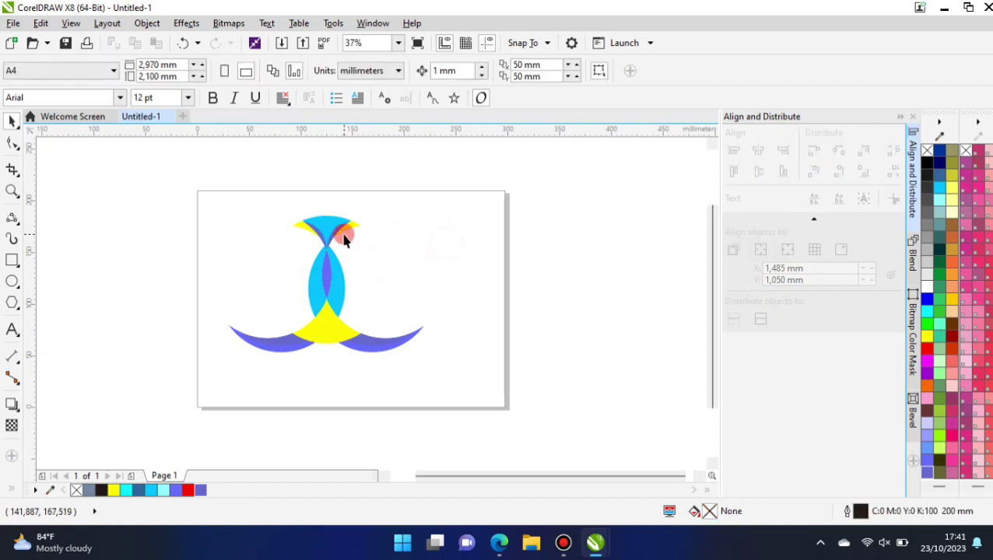
Scale the grouped figure proportionally to a little over half its size and move it slightly upward
{"action": "left_click", "coordinate": [338, 232]}
{"action": "left_click", "coordinate": [413, 213]}
{"action": "left_click", "coordinate": [328, 221]}
{"action": "left_click_drag", "start_coordinate": [428, 210], "coordinate": [347, 268]}
{"action": "left_click", "coordinate": [410, 268]}
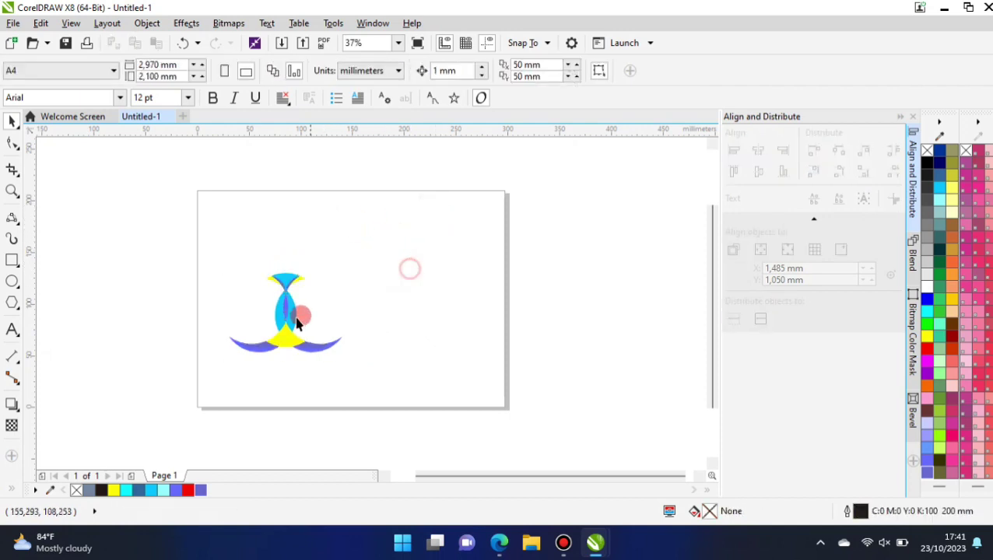
{"action": "scroll", "coordinate": [286, 313], "scroll_direction": "up", "scroll_amount": 1}
{"action": "left_click_drag", "start_coordinate": [285, 322], "coordinate": [286, 287]}
{"action": "left_click", "coordinate": [497, 314]}
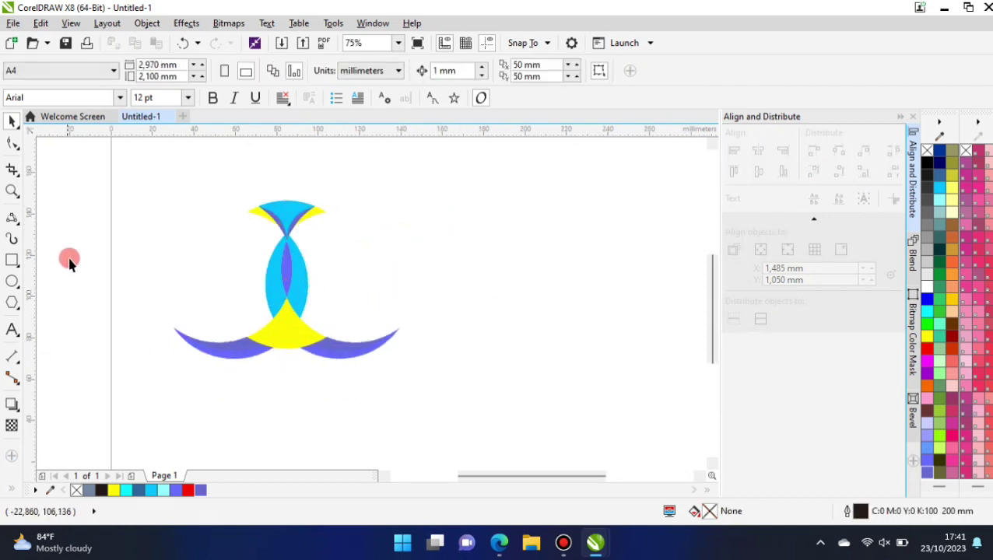
Add the two-line artistic text "DESAIN GRAFIS INDONESIA" to the right of the figure and centre its lines
{"action": "left_click", "coordinate": [11, 327]}
{"action": "left_click", "coordinate": [356, 230]}
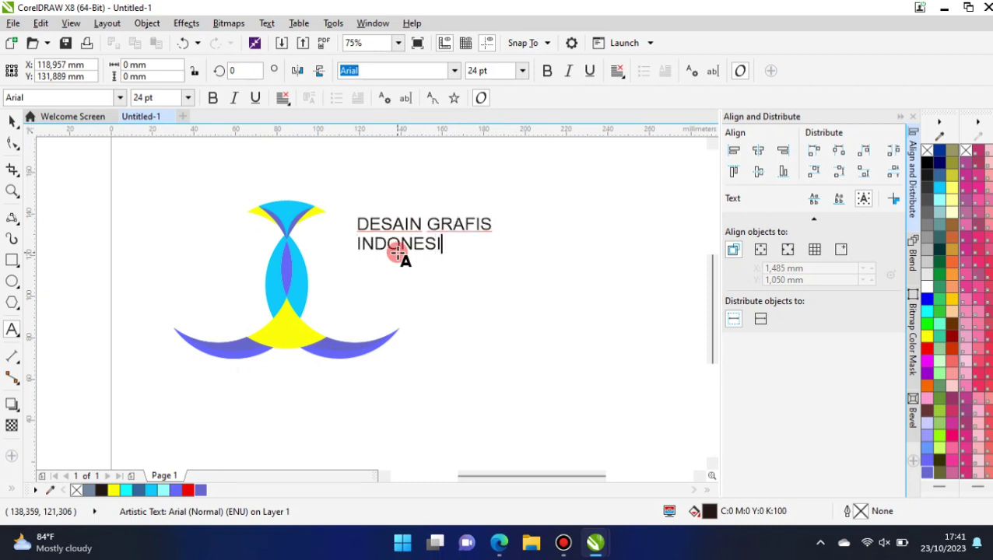
{"action": "key", "text": "ctrl+a"}
{"action": "key", "text": "ctrl+e"}
{"action": "left_click", "coordinate": [11, 122]}
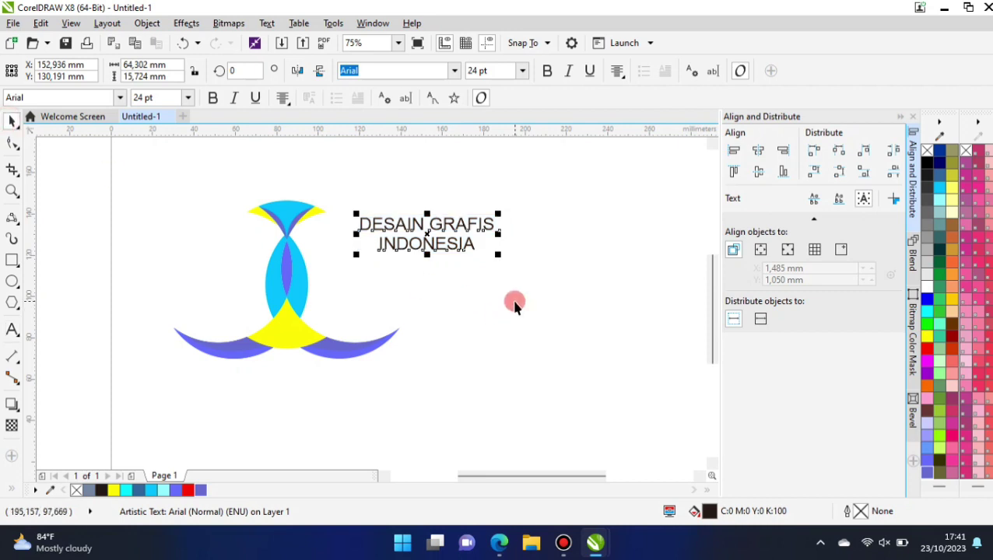
{"action": "left_click", "coordinate": [514, 302]}
Move the text closer to the figure's upper right and enlarge it proportionally to about 35 pt
{"action": "scroll", "coordinate": [446, 276], "scroll_direction": "down", "scroll_amount": 1}
{"action": "scroll", "coordinate": [448, 251], "scroll_direction": "up", "scroll_amount": 1}
{"action": "scroll", "coordinate": [447, 251], "scroll_direction": "up", "scroll_amount": 1}
{"action": "scroll", "coordinate": [318, 300], "scroll_direction": "down", "scroll_amount": 1}
{"action": "left_click_drag", "start_coordinate": [336, 277], "coordinate": [310, 285]}
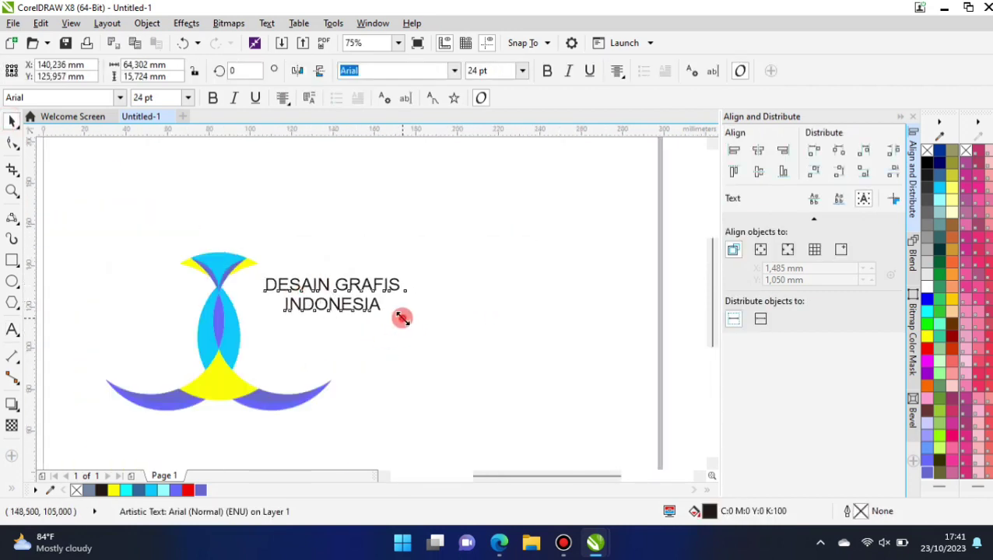
{"action": "left_click_drag", "start_coordinate": [402, 318], "coordinate": [466, 330]}
Duplicate the text above the original and replace the copy's content with "Indonesia"
{"action": "left_click_drag", "start_coordinate": [364, 310], "coordinate": [373, 217]}
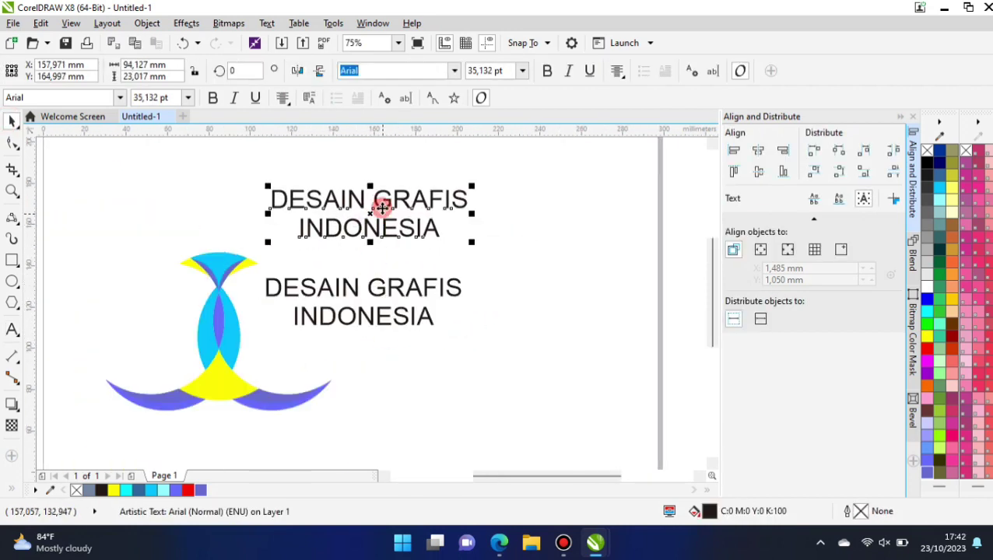
{"action": "double_click", "coordinate": [372, 203]}
{"action": "key", "text": "ctrl+a"}
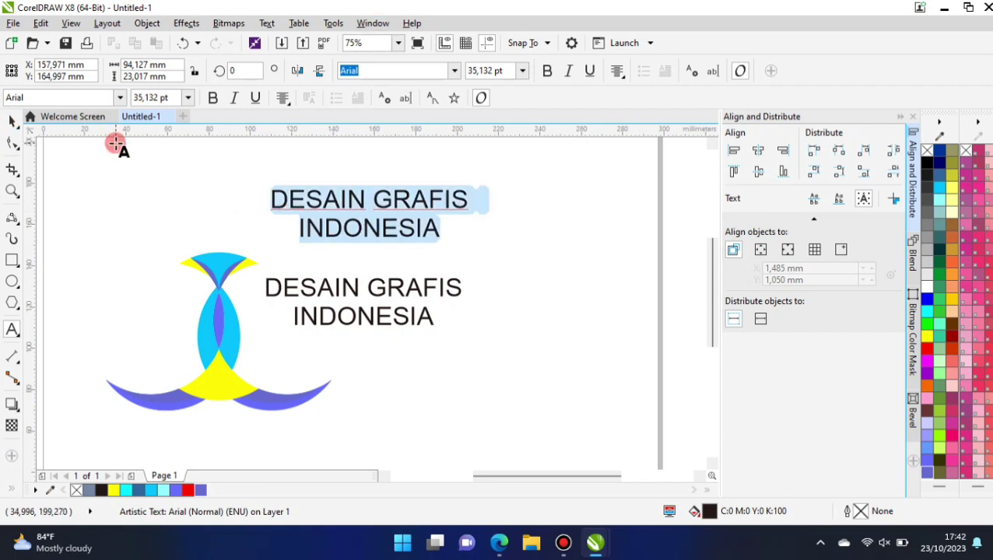
{"action": "key", "text": "BackSpace"}
{"action": "type", "text": "Indonesisa"}
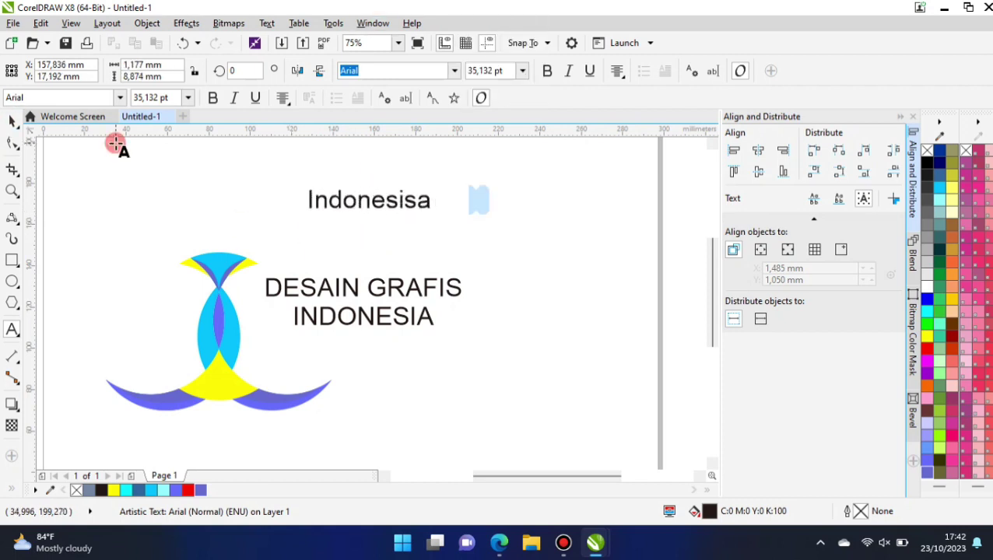
{"action": "key", "text": "BackSpace"}
{"action": "key", "text": "BackSpace"}
{"action": "type", "text": "a"}
{"action": "left_click", "coordinate": [12, 127]}
Delete the second line "INDONESIA" from the original text, keeping only "DESAIN GRAFIS"
{"action": "left_click", "coordinate": [366, 327]}
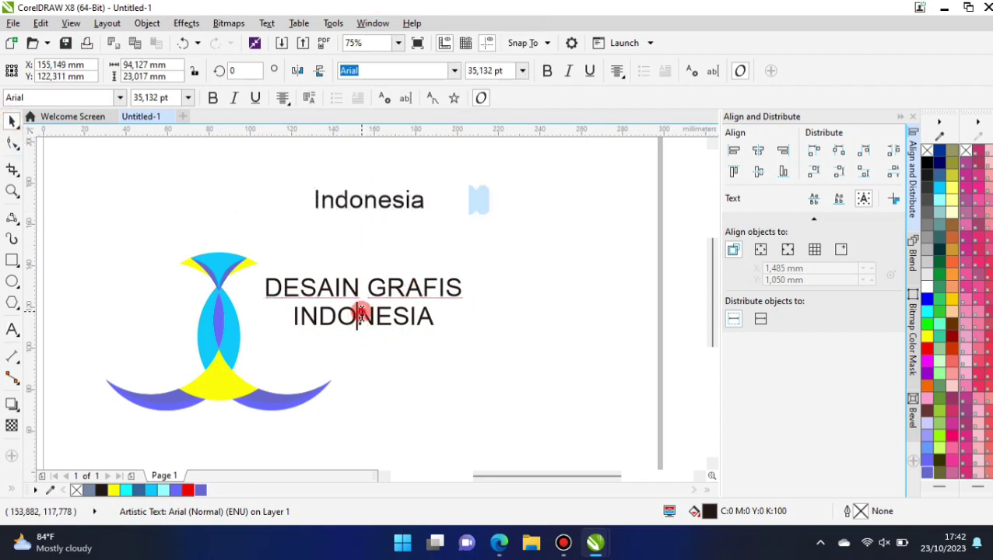
{"action": "double_click", "coordinate": [289, 313]}
{"action": "left_click_drag", "start_coordinate": [292, 315], "coordinate": [453, 319]}
{"action": "key", "text": "BackSpace"}
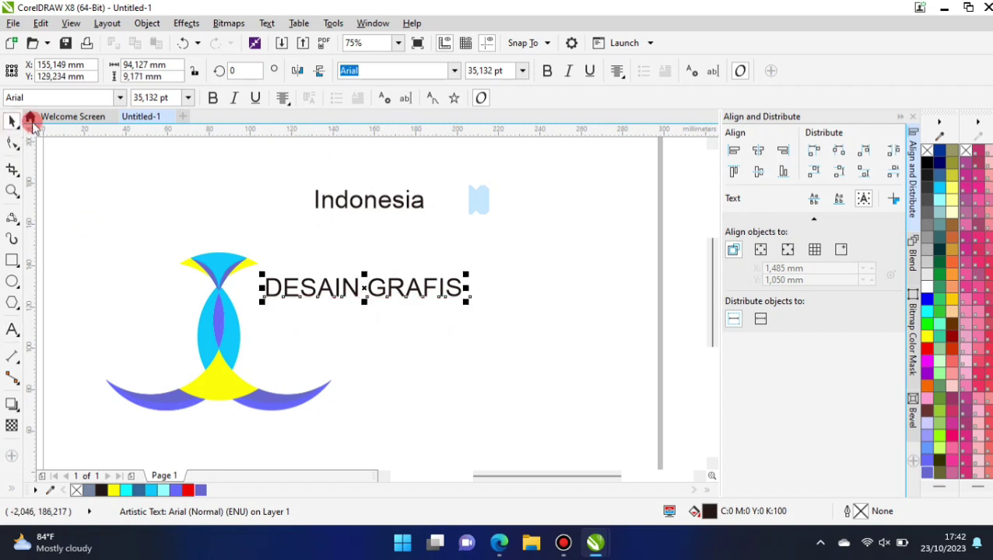
Set "DESAIN GRAFIS" in Impact, enlarge it proportionally to about 54 pt and move it close beside the figure
{"action": "left_click", "coordinate": [120, 97]}
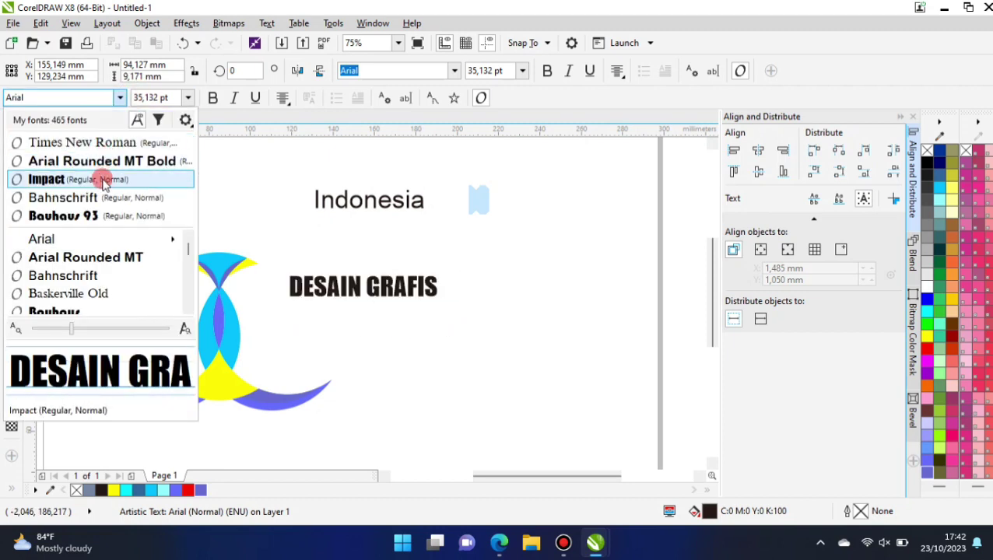
{"action": "left_click", "coordinate": [101, 179]}
{"action": "left_click_drag", "start_coordinate": [439, 304], "coordinate": [513, 325]}
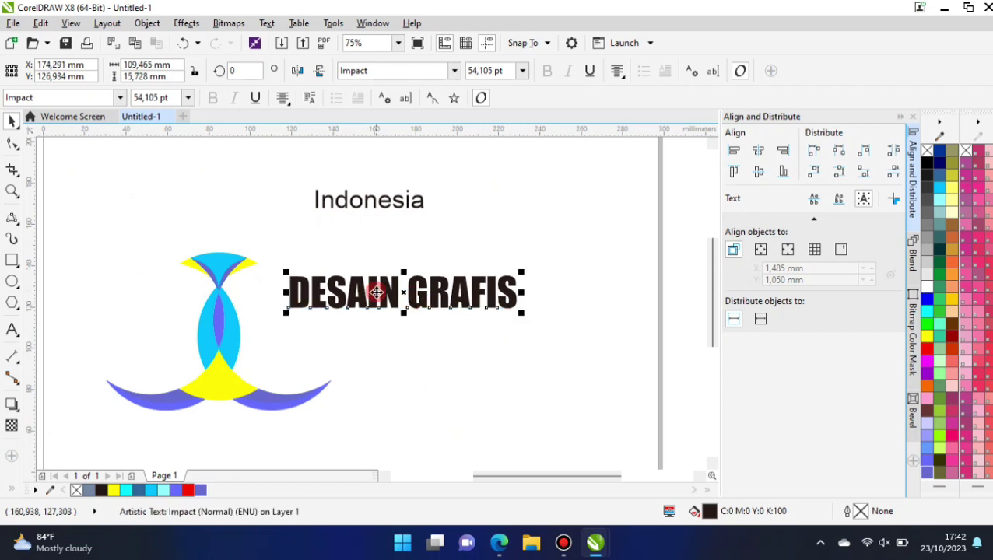
{"action": "left_click_drag", "start_coordinate": [381, 284], "coordinate": [347, 303]}
{"action": "left_click", "coordinate": [538, 243]}
Move "Indonesia" beneath "DESAIN GRAFIS" and set it in Blackadder ITC, enlarged proportionally to about 78 pt
{"action": "left_click_drag", "start_coordinate": [386, 202], "coordinate": [370, 339]}
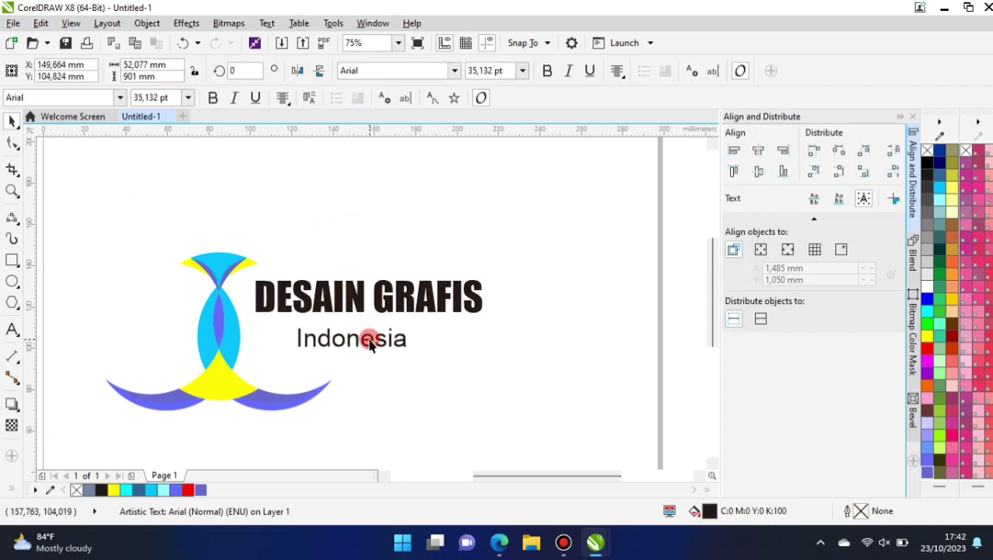
{"action": "left_click", "coordinate": [120, 97]}
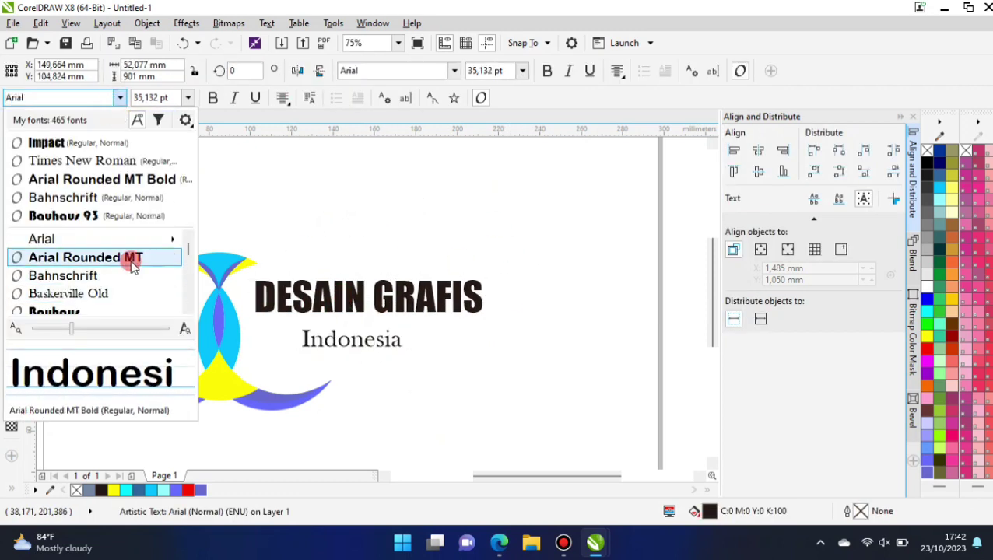
{"action": "scroll", "coordinate": [162, 294], "scroll_direction": "down", "scroll_amount": 5}
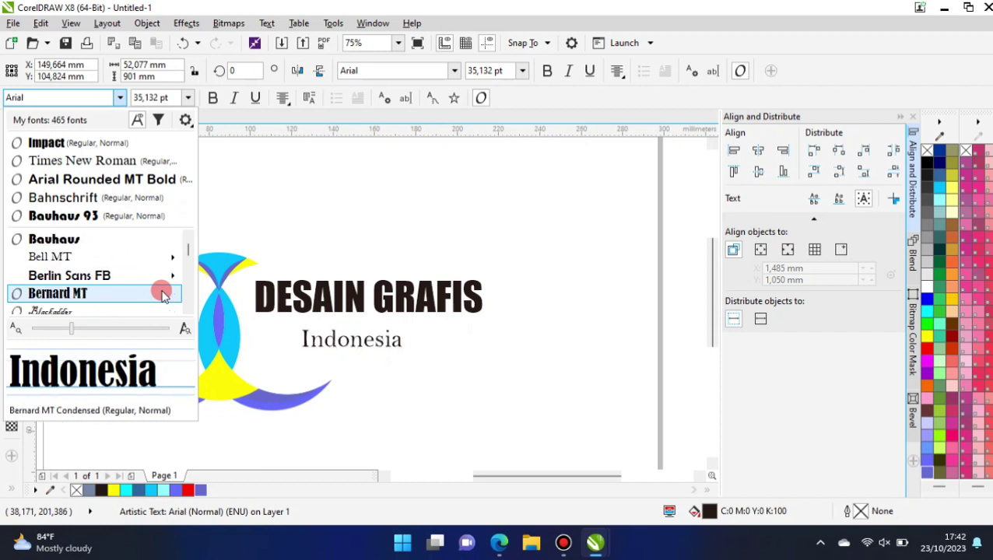
{"action": "left_click", "coordinate": [162, 293]}
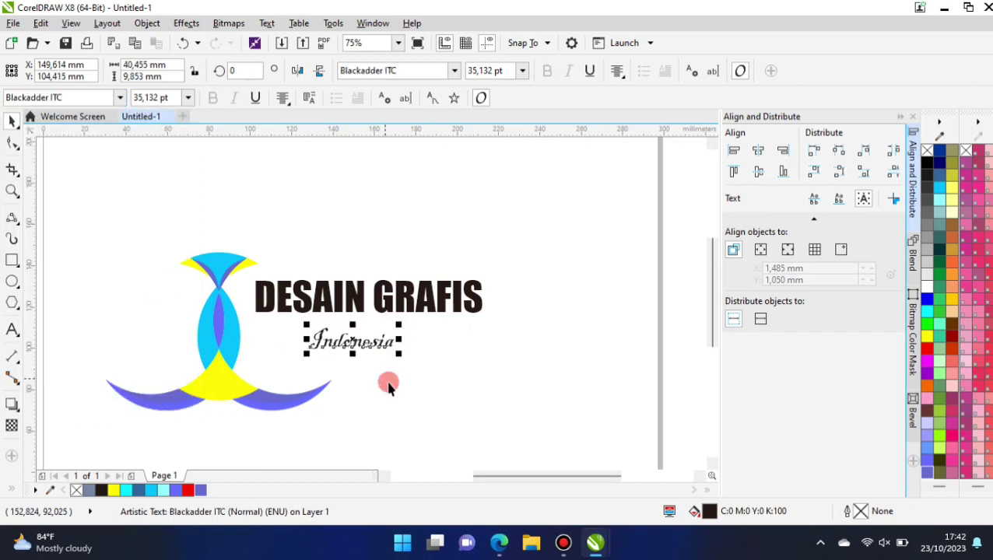
{"action": "left_click_drag", "start_coordinate": [397, 353], "coordinate": [376, 354]}
Preview Bodoni and Book Antiqua styles on "Indonesia" and set its font to Bodoni Bd BT
{"action": "left_click", "coordinate": [117, 100]}
{"action": "mouse_move", "coordinate": [122, 261]}
{"action": "key", "text": "Down"}
{"action": "key", "text": "Down"}
{"action": "key", "text": "Down"}
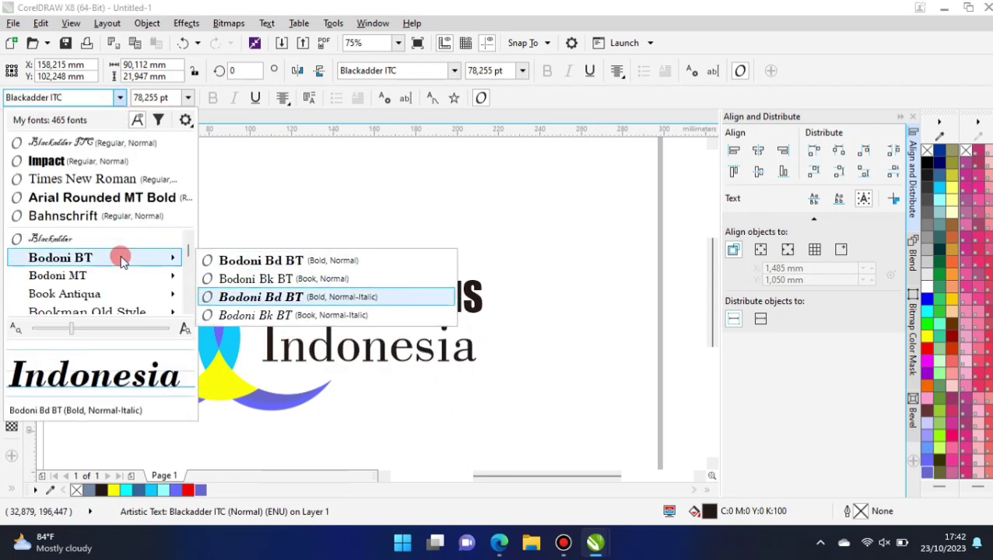
{"action": "mouse_move", "coordinate": [97, 294]}
{"action": "key", "text": "Down"}
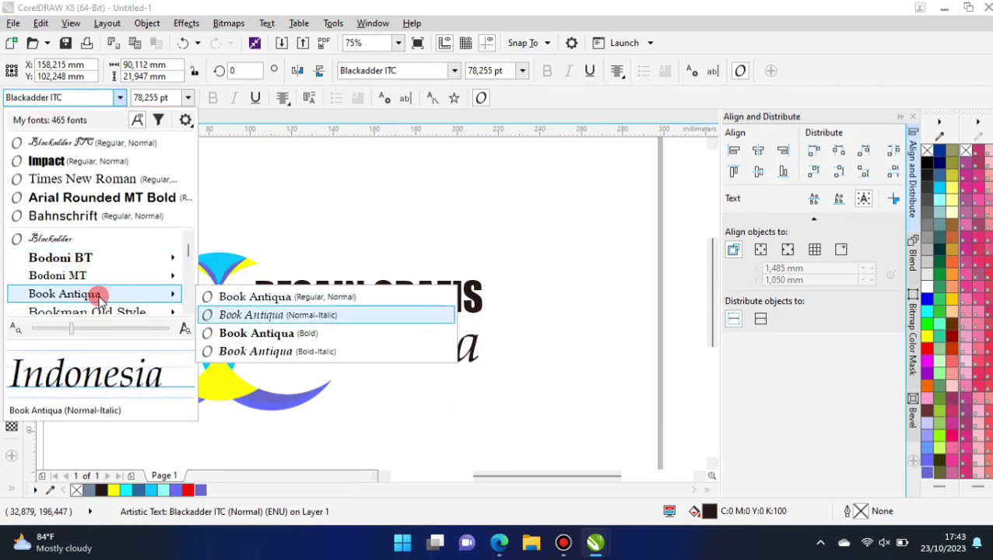
{"action": "left_click", "coordinate": [78, 259]}
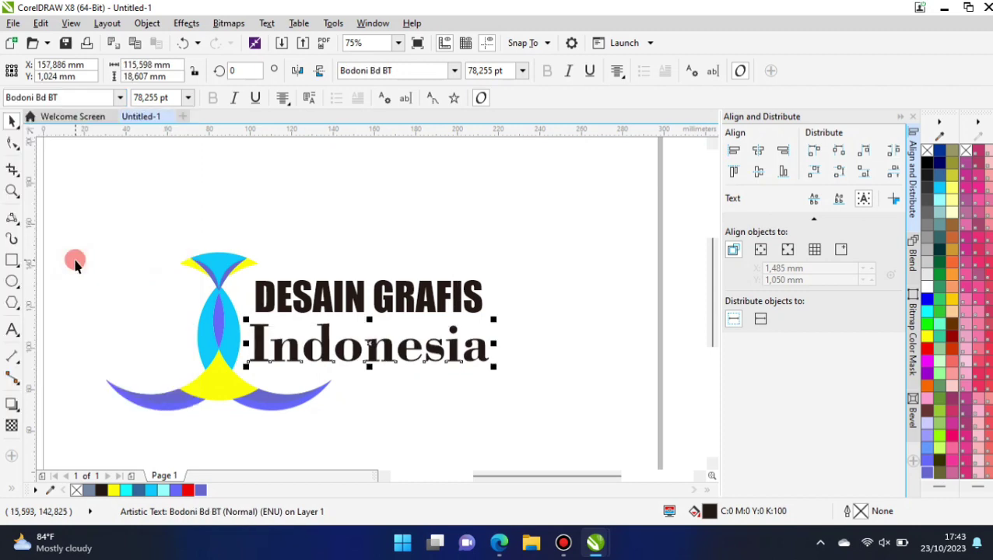
Preview the available fonts on the "Indonesia" text and set its font to Mistral
{"action": "left_click", "coordinate": [116, 97]}
{"action": "key", "text": "Down"}
{"action": "key", "text": "Down"}
{"action": "key", "text": "Down"}
{"action": "key", "text": "Down"}
{"action": "key", "text": "Down"}
{"action": "key", "text": "Down"}
{"action": "key", "text": "Down"}
{"action": "key", "text": "Down"}
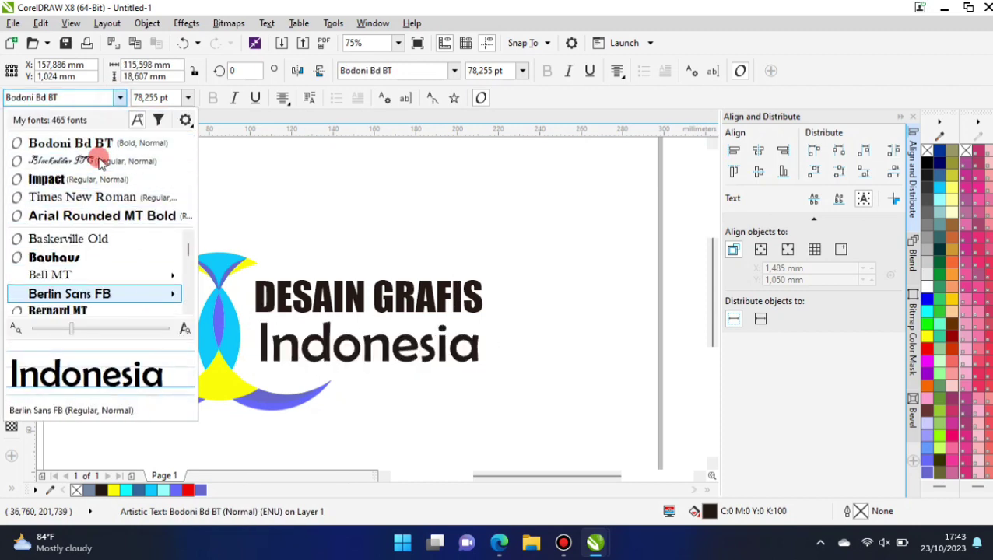
{"action": "key", "text": "Down"}
{"action": "key", "text": "Down"}
{"action": "key", "text": "Down"}
{"action": "key", "text": "Down"}
{"action": "key", "text": "Down"}
{"action": "key", "text": "Down"}
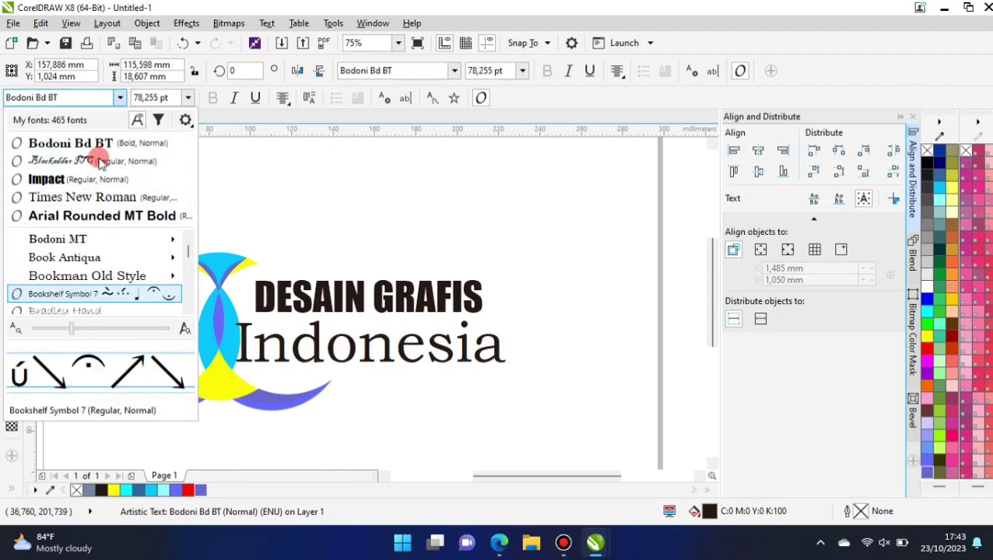
{"action": "key", "text": "Down"}
{"action": "key", "text": "Down"}
{"action": "key", "text": "Down"}
{"action": "key", "text": "Down"}
{"action": "key", "text": "Down"}
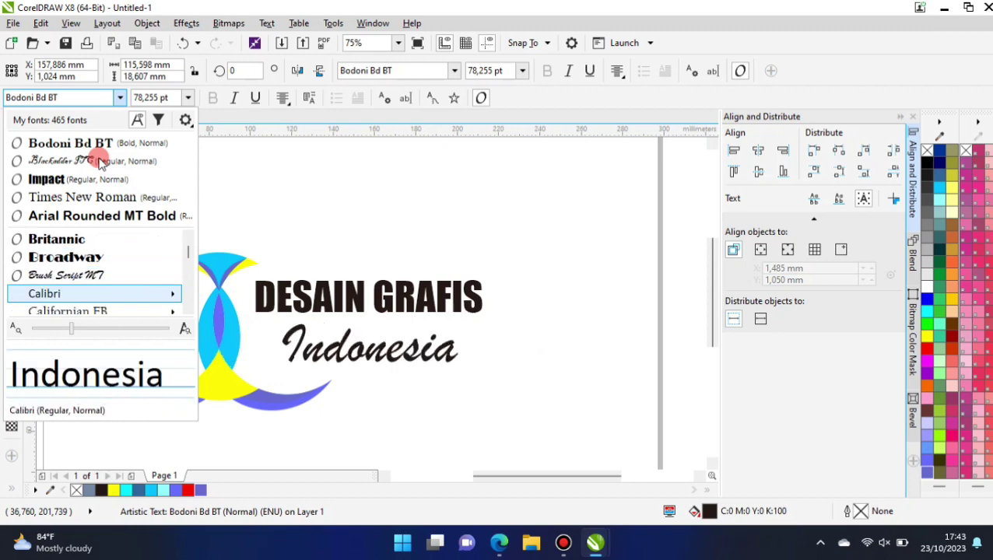
{"action": "key", "text": "Down"}
{"action": "key", "text": "Down"}
{"action": "key", "text": "Down"}
{"action": "key", "text": "Down"}
{"action": "key", "text": "Down"}
{"action": "key", "text": "Down"}
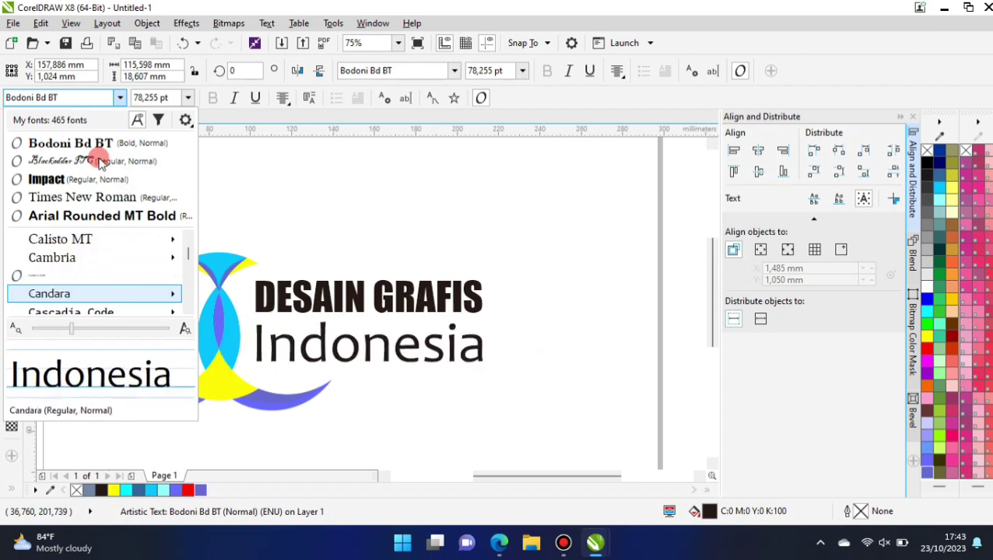
{"action": "key", "text": "Down"}
{"action": "key", "text": "Down"}
{"action": "key", "text": "Down"}
{"action": "key", "text": "Down"}
{"action": "key", "text": "Down"}
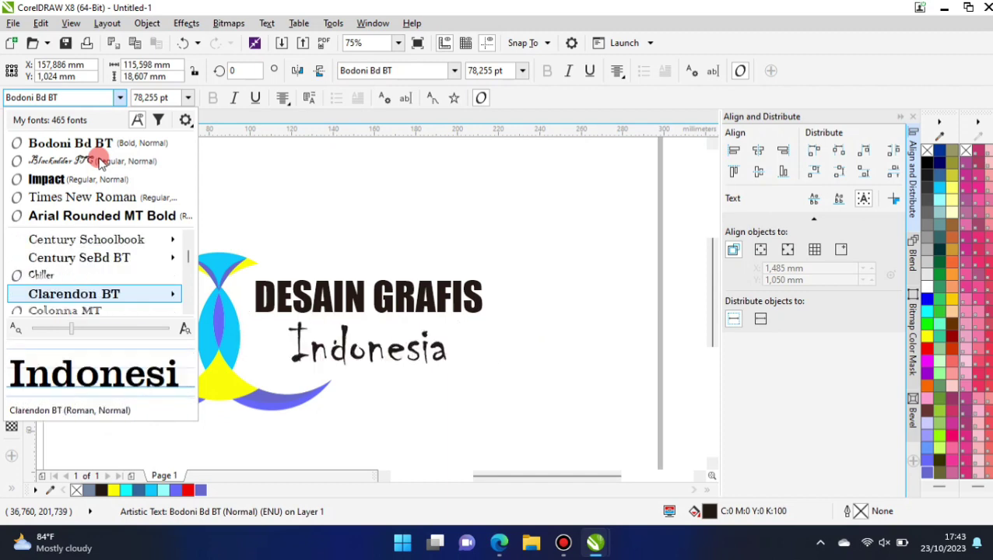
{"action": "key", "text": "Down"}
{"action": "key", "text": "Down"}
{"action": "key", "text": "Down"}
{"action": "key", "text": "Down"}
{"action": "key", "text": "Down"}
{"action": "key", "text": "Down"}
{"action": "key", "text": "Down"}
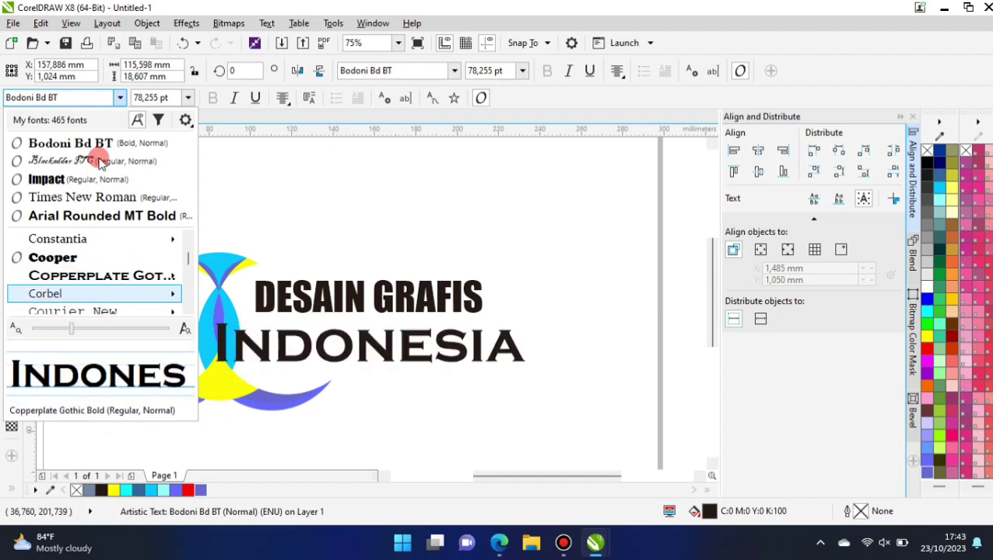
{"action": "key", "text": "Down"}
{"action": "key", "text": "Down"}
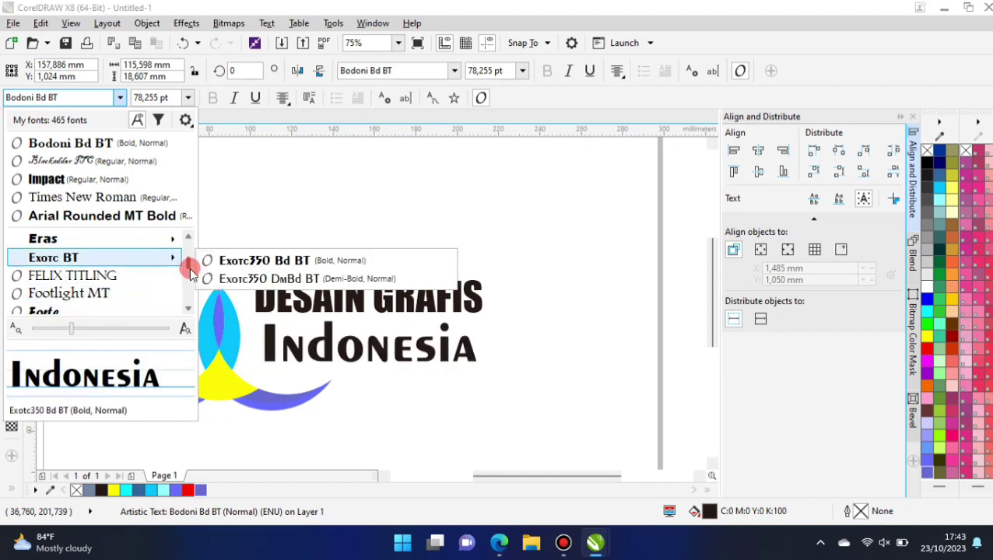
{"action": "left_click_drag", "start_coordinate": [189, 266], "coordinate": [191, 270]}
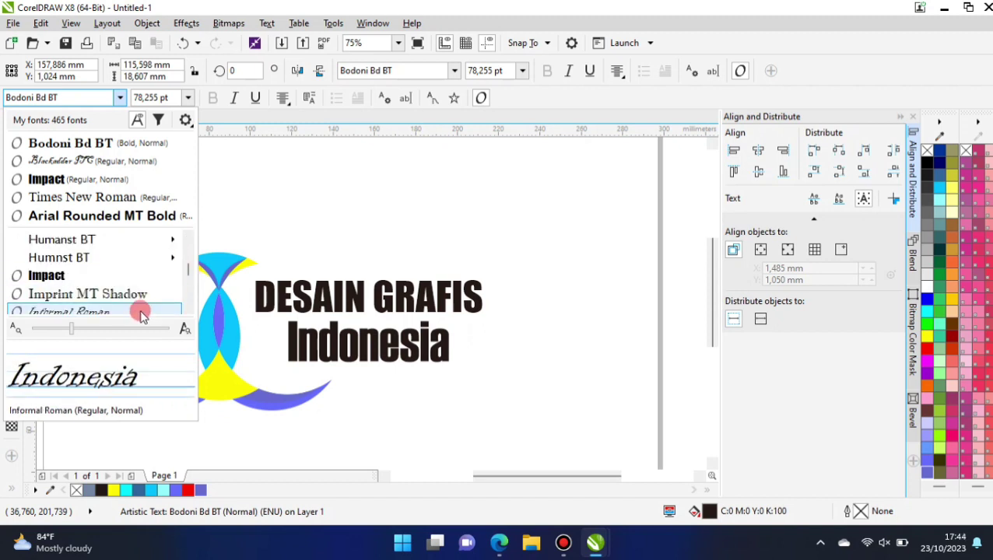
{"action": "left_click_drag", "start_coordinate": [188, 270], "coordinate": [188, 281]}
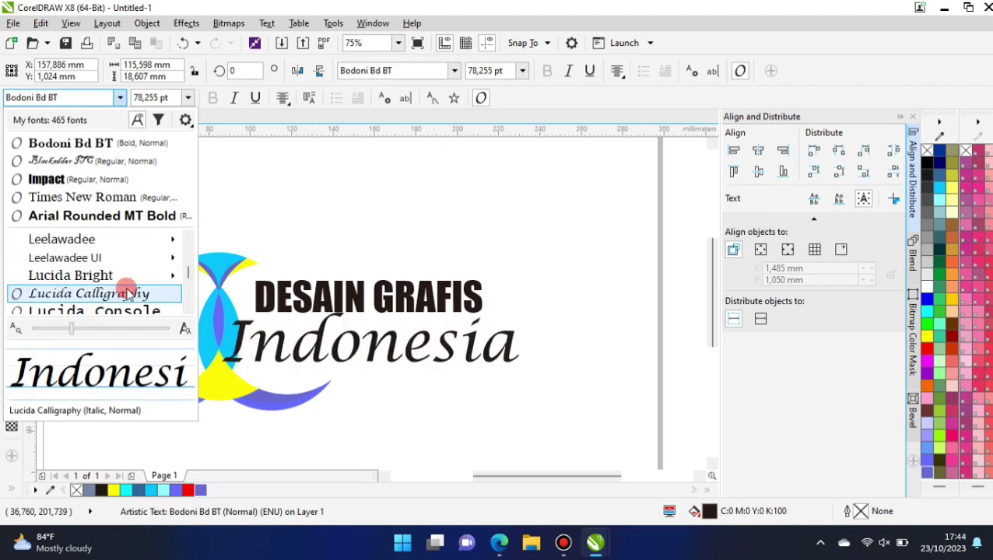
{"action": "scroll", "coordinate": [126, 293], "scroll_direction": "down", "scroll_amount": 3}
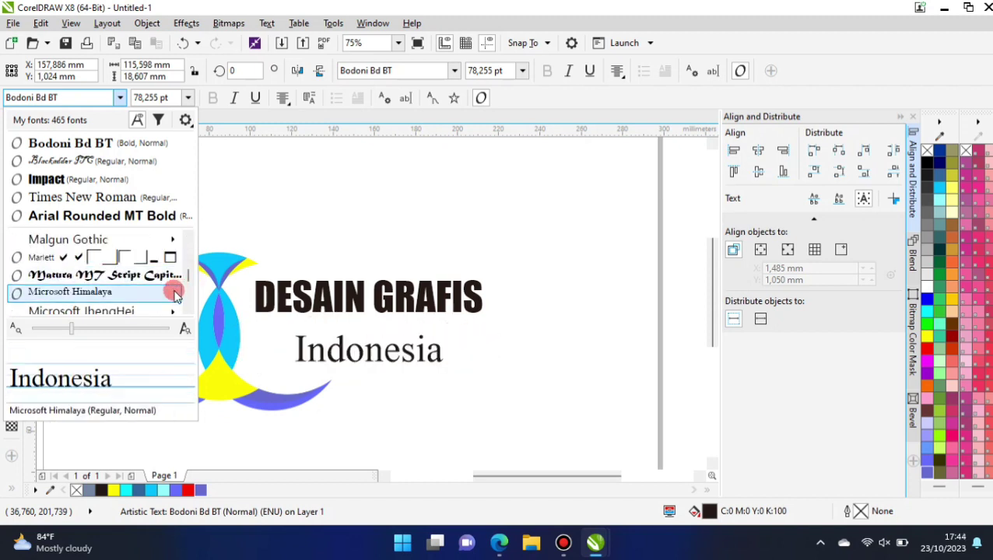
{"action": "scroll", "coordinate": [189, 277], "scroll_direction": "down", "scroll_amount": 4}
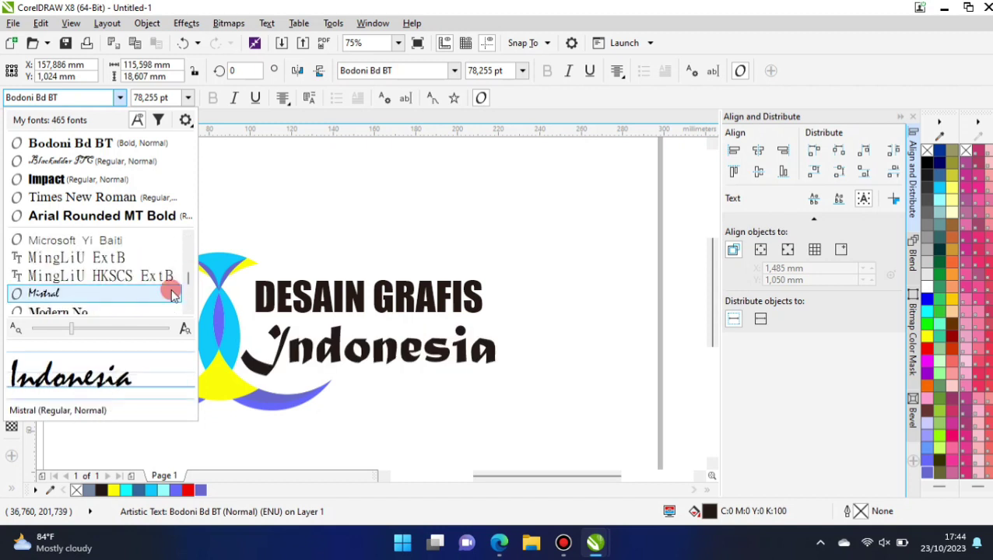
{"action": "left_click", "coordinate": [171, 288]}
{"action": "left_click_drag", "start_coordinate": [465, 369], "coordinate": [493, 376]}
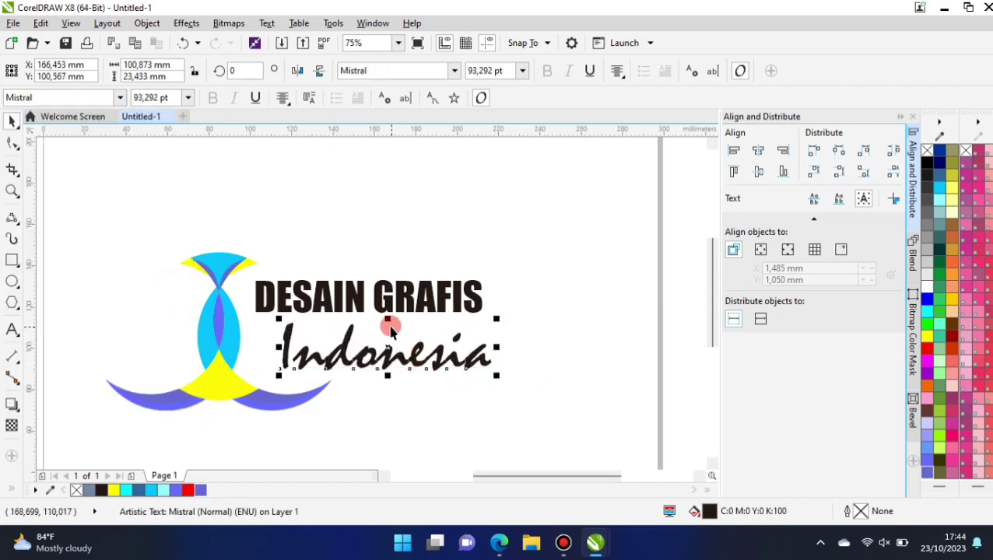
{"action": "left_click_drag", "start_coordinate": [387, 326], "coordinate": [381, 350]}
{"action": "key", "text": "ctrl+z"}
{"action": "key", "text": "ctrl+z"}
Enlarge the "Indonesia" text proportionally to about 83 pt and deselect it
{"action": "left_click_drag", "start_coordinate": [464, 368], "coordinate": [477, 374]}
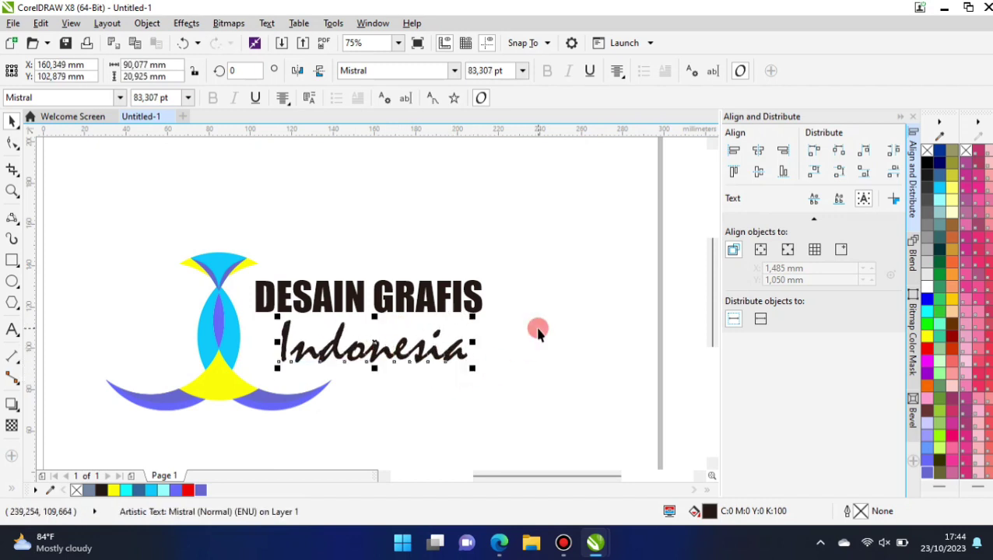
{"action": "left_click", "coordinate": [536, 330]}
{"action": "scroll", "coordinate": [397, 320], "scroll_direction": "down", "scroll_amount": 2}
{"action": "scroll", "coordinate": [414, 313], "scroll_direction": "up", "scroll_amount": 2}
{"action": "key", "text": "F6"}
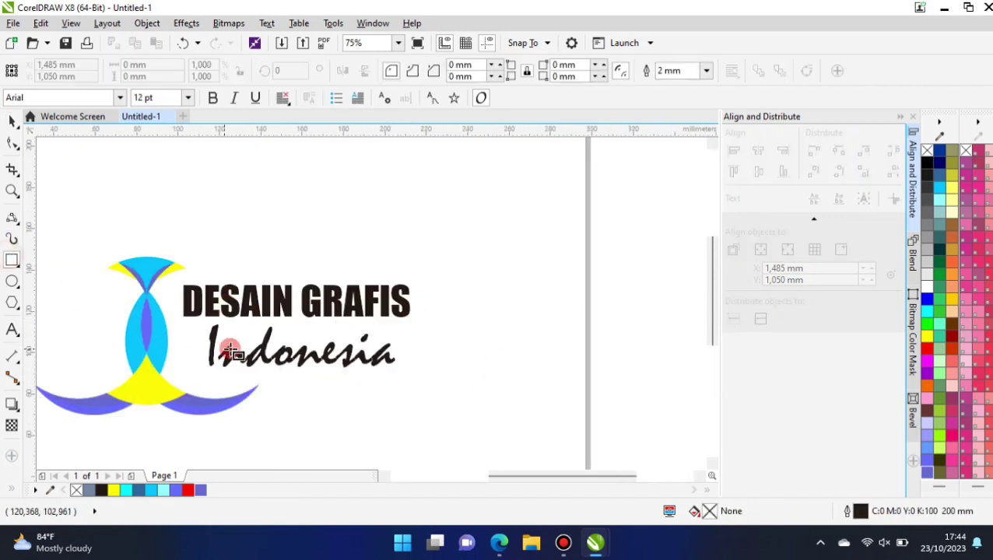
{"action": "key", "text": "space"}
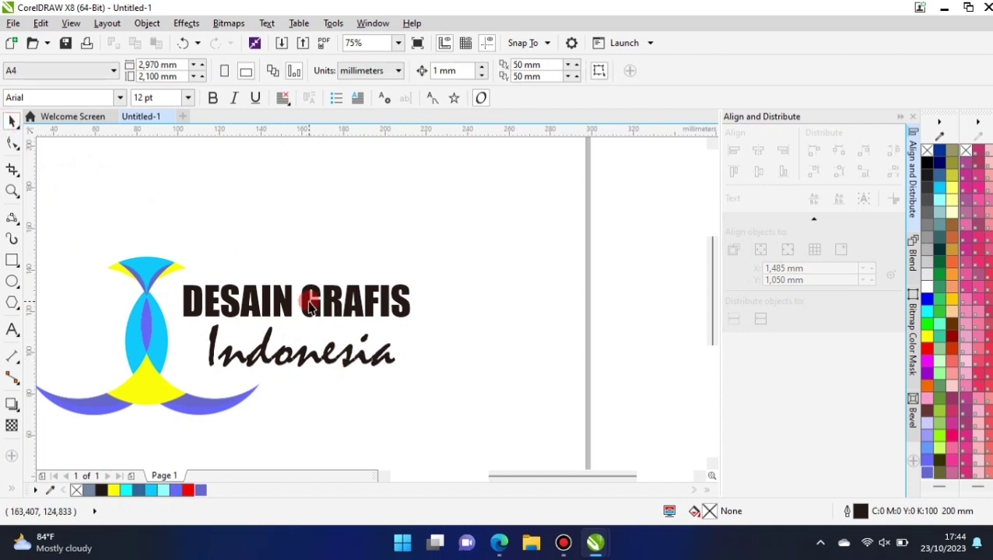
Fill the "DESAIN GRAFIS" text with red
{"action": "left_click", "coordinate": [366, 307]}
{"action": "left_click", "coordinate": [914, 300]}
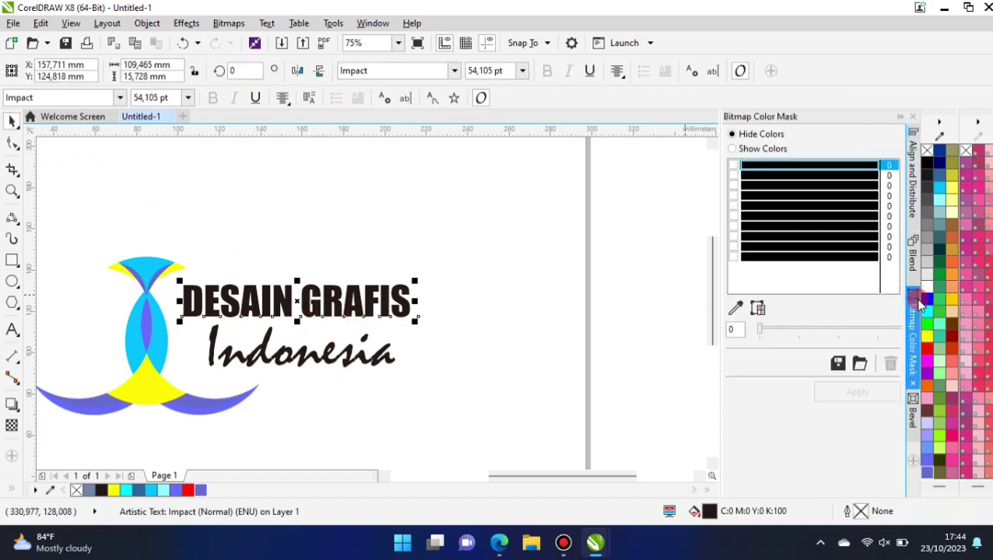
{"action": "left_click", "coordinate": [580, 309]}
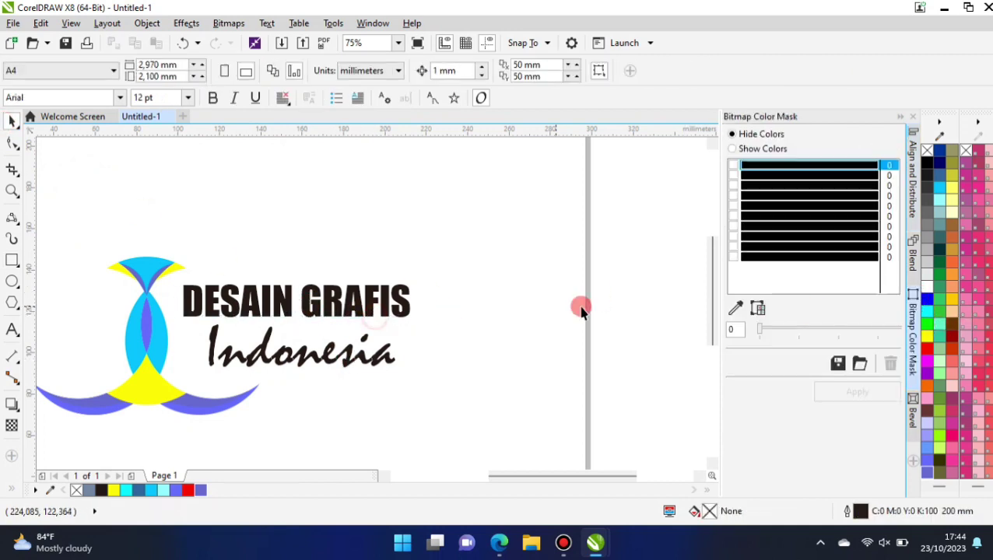
{"action": "left_click", "coordinate": [910, 260]}
{"action": "left_click", "coordinate": [911, 199]}
{"action": "left_click", "coordinate": [302, 312]}
{"action": "left_click", "coordinate": [927, 300]}
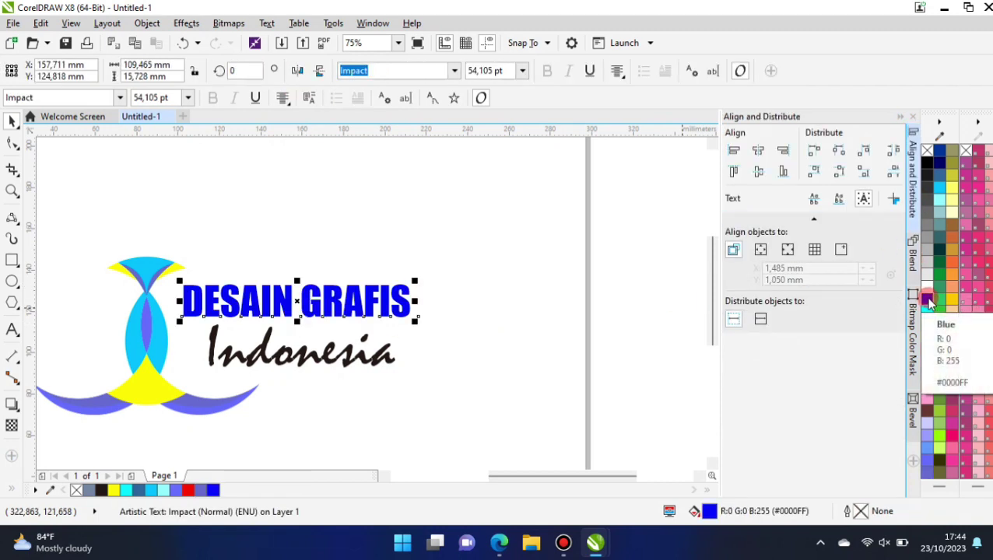
{"action": "left_click", "coordinate": [927, 348]}
Fill the "Indonesia" text with blue
{"action": "left_click", "coordinate": [327, 366]}
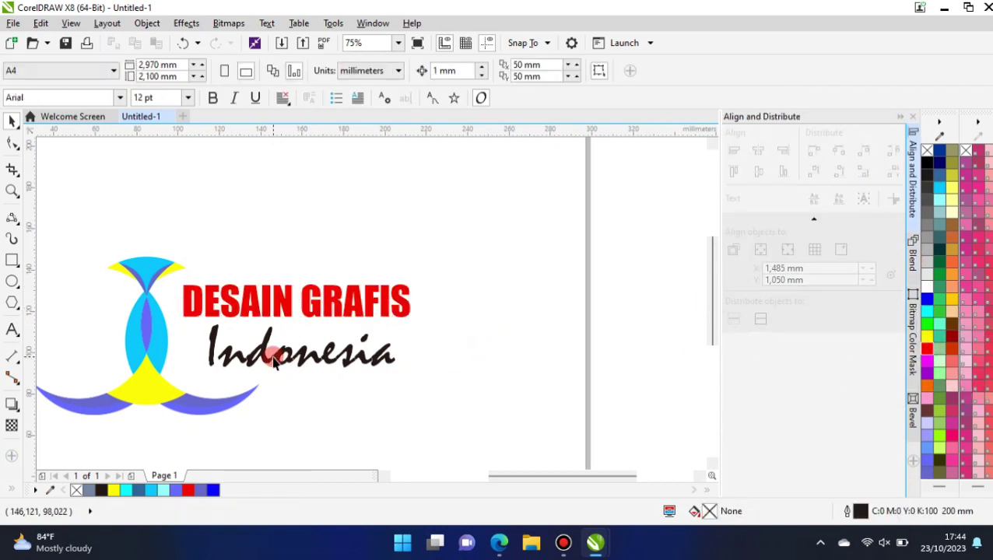
{"action": "left_click", "coordinate": [302, 352]}
{"action": "scroll", "coordinate": [278, 393], "scroll_direction": "up", "scroll_amount": 2}
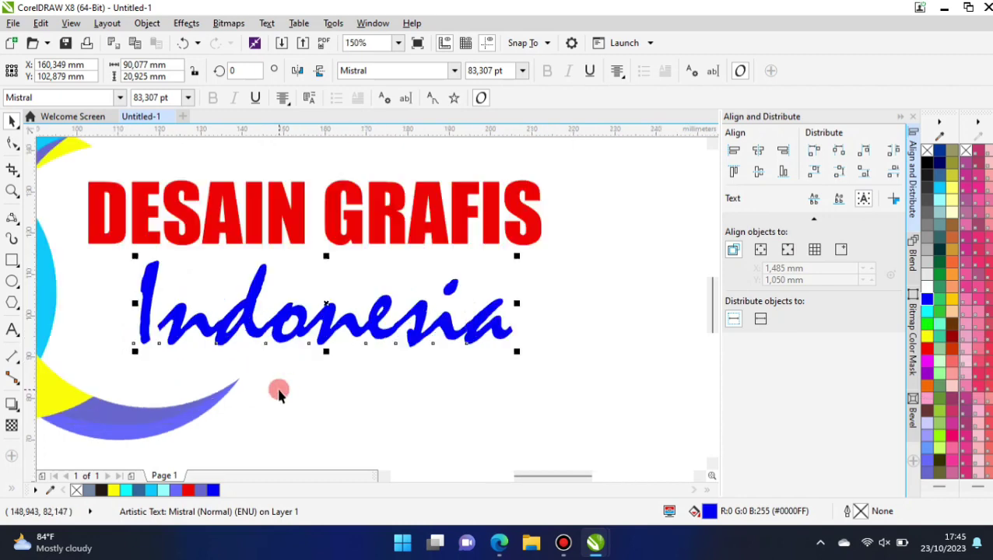
Add a one-step outward contour around the "Indonesia" text with an offset of about 2.175 mm
{"action": "left_click", "coordinate": [12, 428]}
{"action": "left_click", "coordinate": [47, 421]}
{"action": "scroll", "coordinate": [130, 344], "scroll_direction": "up", "scroll_amount": 4}
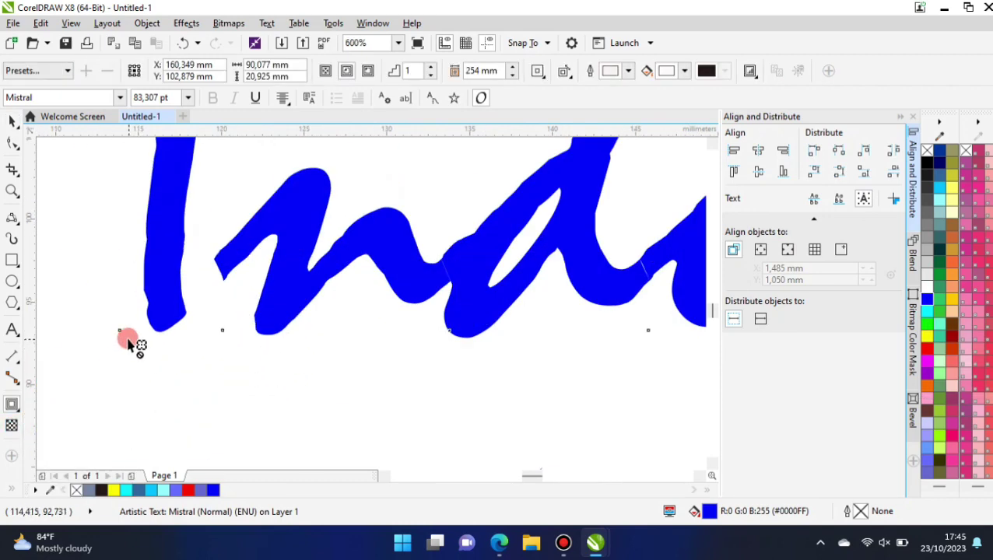
{"action": "left_click_drag", "start_coordinate": [119, 333], "coordinate": [106, 346]}
{"action": "scroll", "coordinate": [117, 352], "scroll_direction": "down", "scroll_amount": 8}
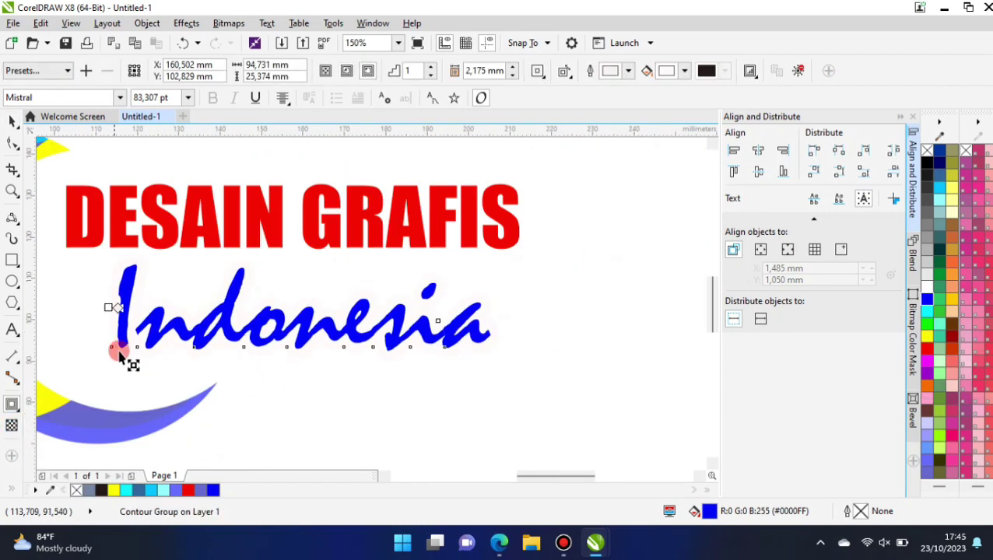
{"action": "left_click", "coordinate": [13, 122]}
{"action": "left_click", "coordinate": [56, 150]}
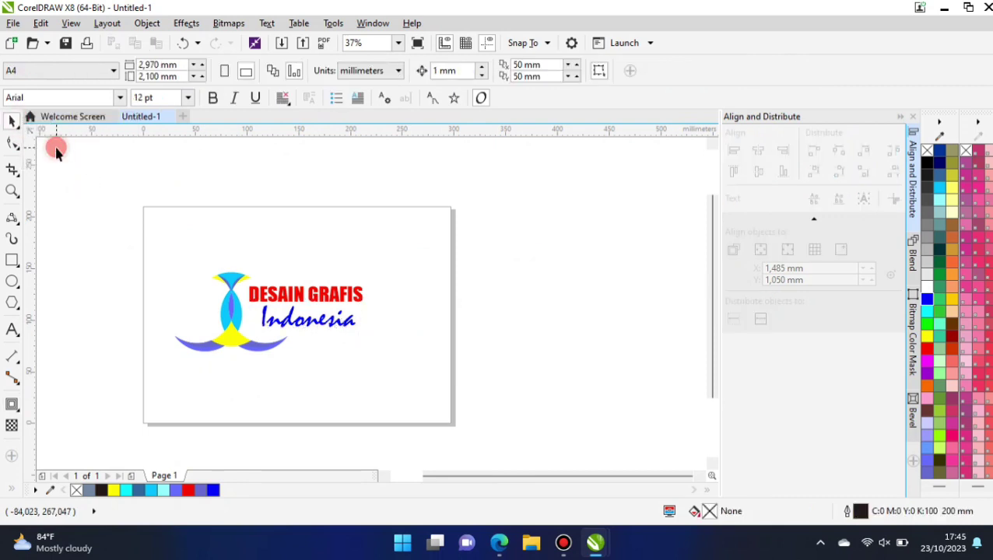
Draw a nearly page-sized rectangle, fill it with black, and send it behind the logo as a background
{"action": "left_click", "coordinate": [13, 283]}
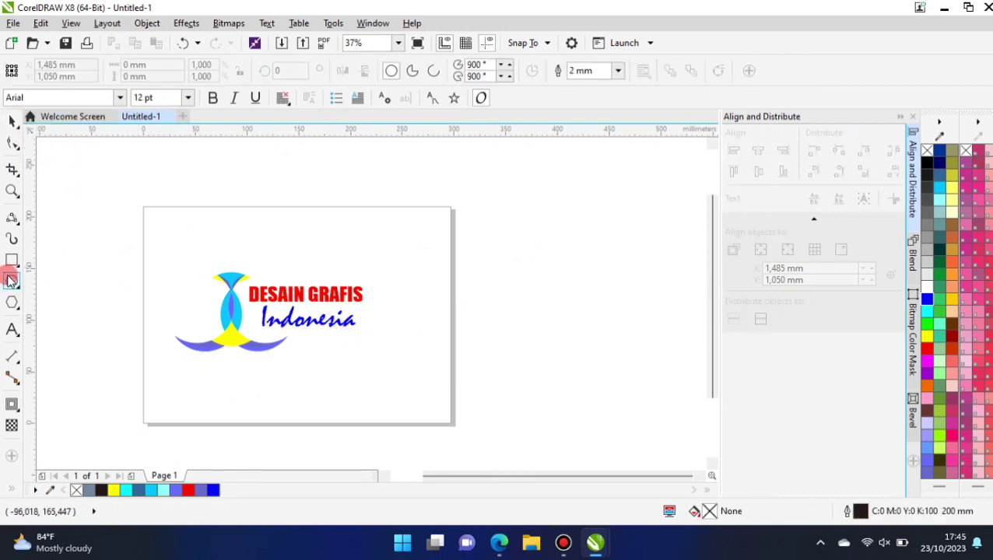
{"action": "left_click", "coordinate": [13, 261]}
{"action": "left_click_drag", "start_coordinate": [146, 207], "coordinate": [456, 421]}
{"action": "left_click", "coordinate": [97, 490]}
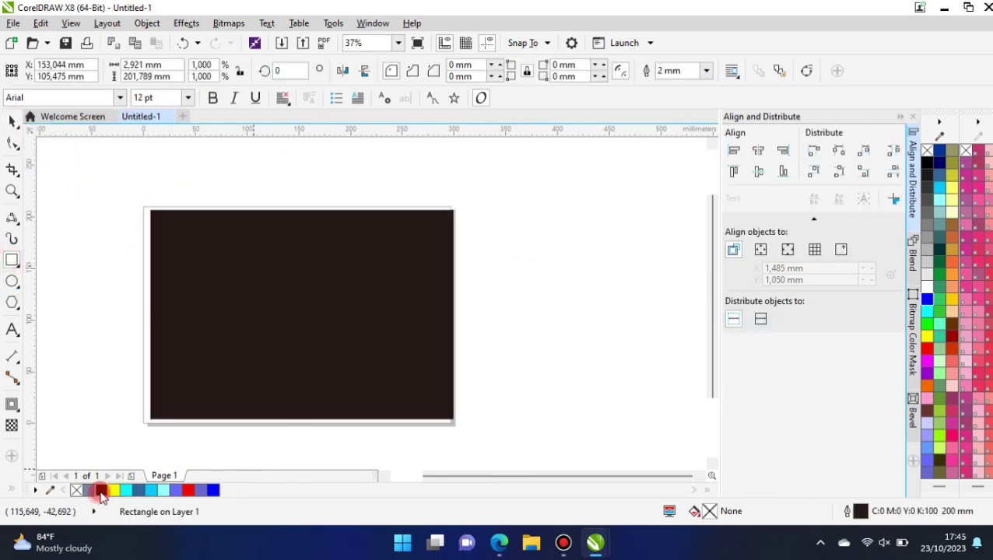
{"action": "key", "text": "shift+Page_Down"}
{"action": "left_click", "coordinate": [12, 121]}
{"action": "left_click", "coordinate": [92, 196]}
Add a one-step white outward contour around the "DESAIN GRAFIS" text
{"action": "scroll", "coordinate": [274, 328], "scroll_direction": "up", "scroll_amount": 2}
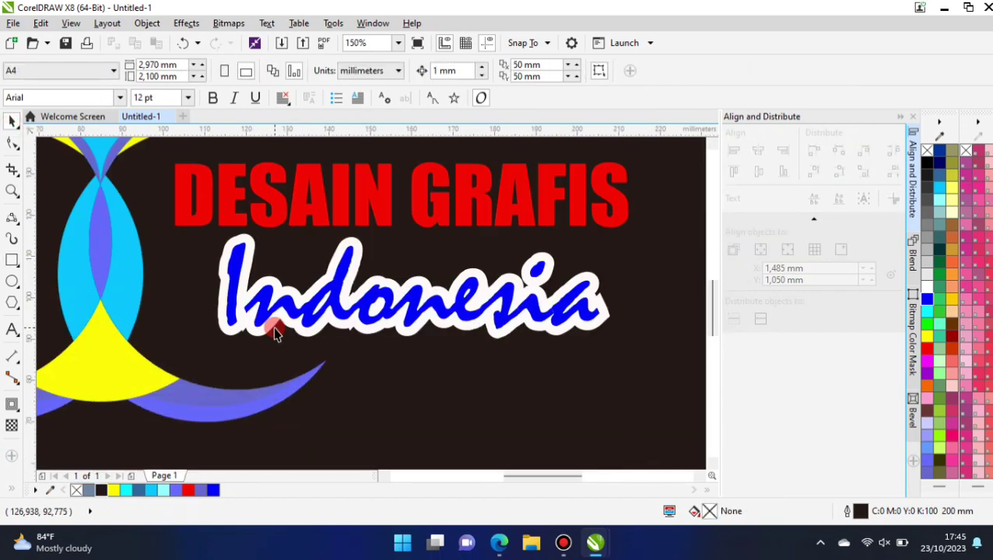
{"action": "scroll", "coordinate": [282, 313], "scroll_direction": "down", "scroll_amount": 1}
{"action": "left_click", "coordinate": [315, 259]}
{"action": "scroll", "coordinate": [231, 264], "scroll_direction": "up", "scroll_amount": 4}
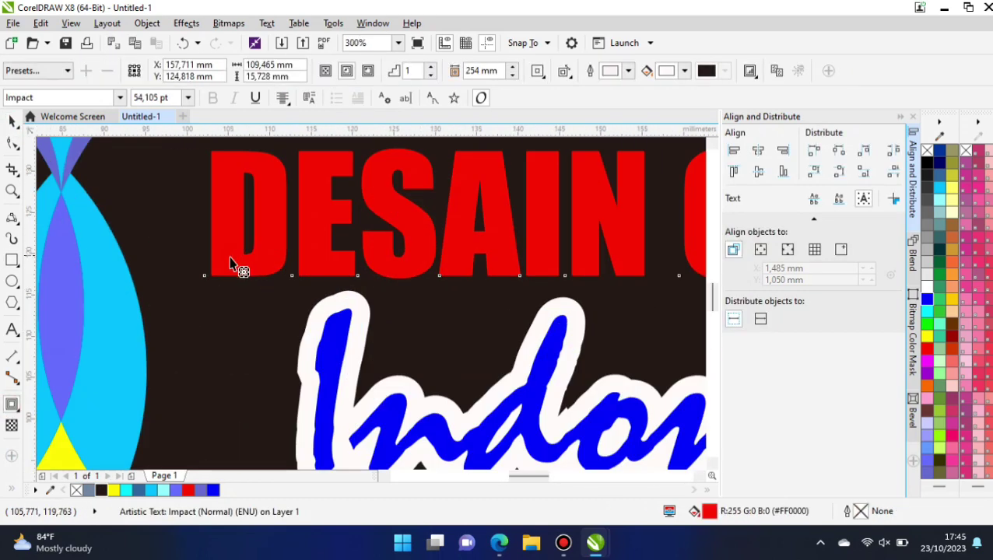
{"action": "scroll", "coordinate": [202, 285], "scroll_direction": "down", "scroll_amount": 4}
{"action": "left_click", "coordinate": [204, 286]}
{"action": "scroll", "coordinate": [323, 263], "scroll_direction": "down", "scroll_amount": 2}
Delete the black background rectangle behind the logo
{"action": "left_click", "coordinate": [472, 321]}
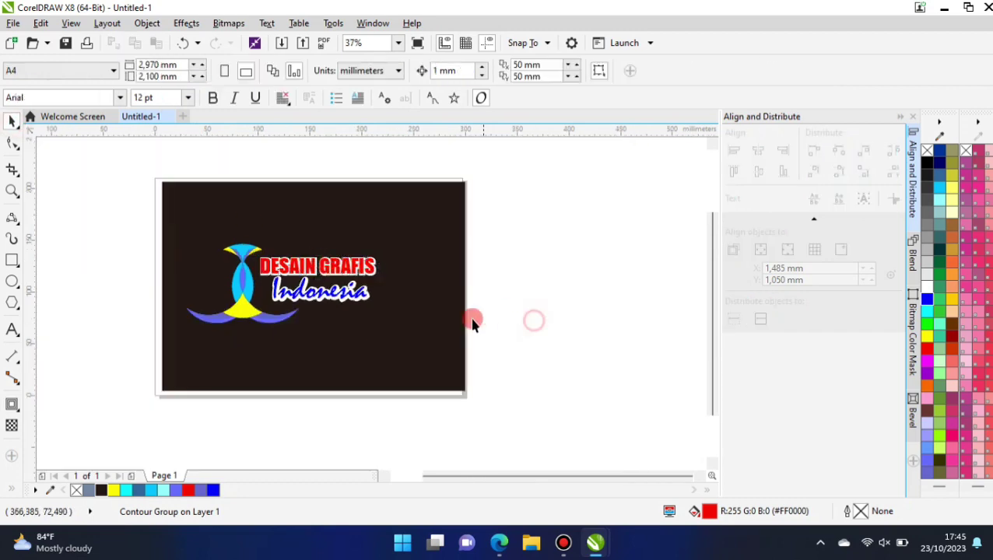
{"action": "left_click", "coordinate": [434, 326]}
{"action": "key", "text": "Delete"}
Group the logo figure with both lines of lettering and deselect the group
{"action": "left_click_drag", "start_coordinate": [139, 223], "coordinate": [409, 353]}
{"action": "left_click", "coordinate": [659, 73]}
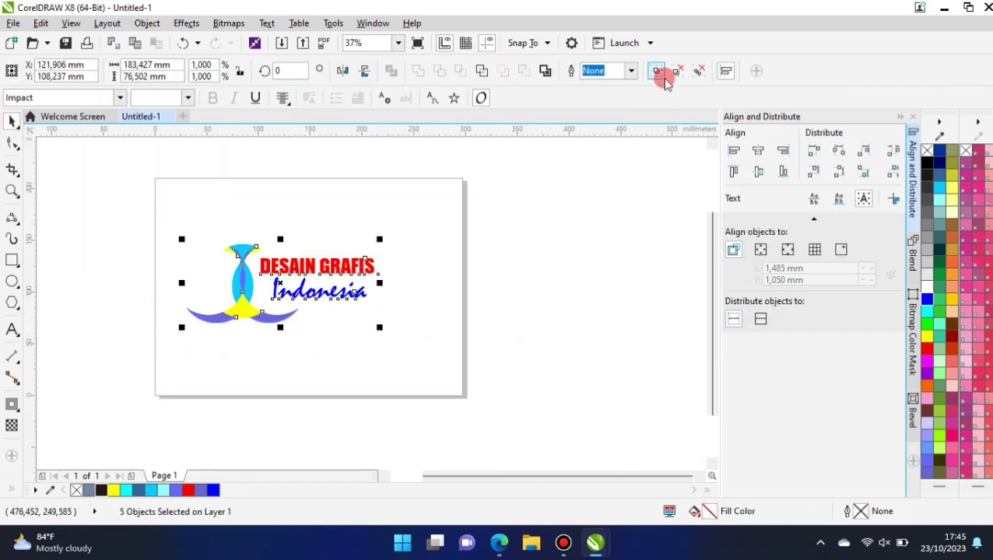
{"action": "left_click", "coordinate": [614, 281]}
Zoom to the grouped logo and examine the finished figure and lettering up close and in the page context
{"action": "left_click", "coordinate": [350, 271]}
{"action": "left_click", "coordinate": [401, 41]}
{"action": "left_click", "coordinate": [368, 61]}
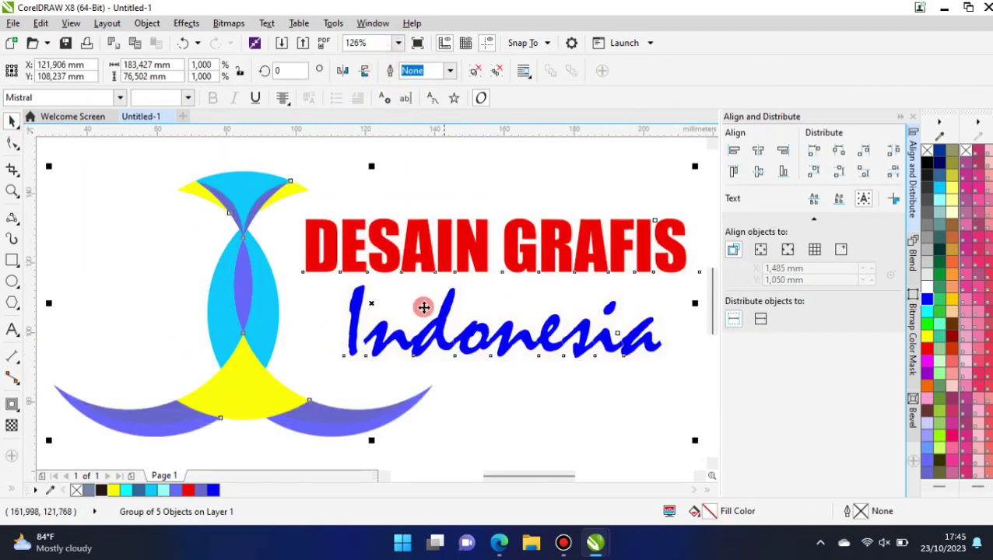
{"action": "left_click", "coordinate": [447, 168]}
{"action": "scroll", "coordinate": [417, 202], "scroll_direction": "down", "scroll_amount": 2}
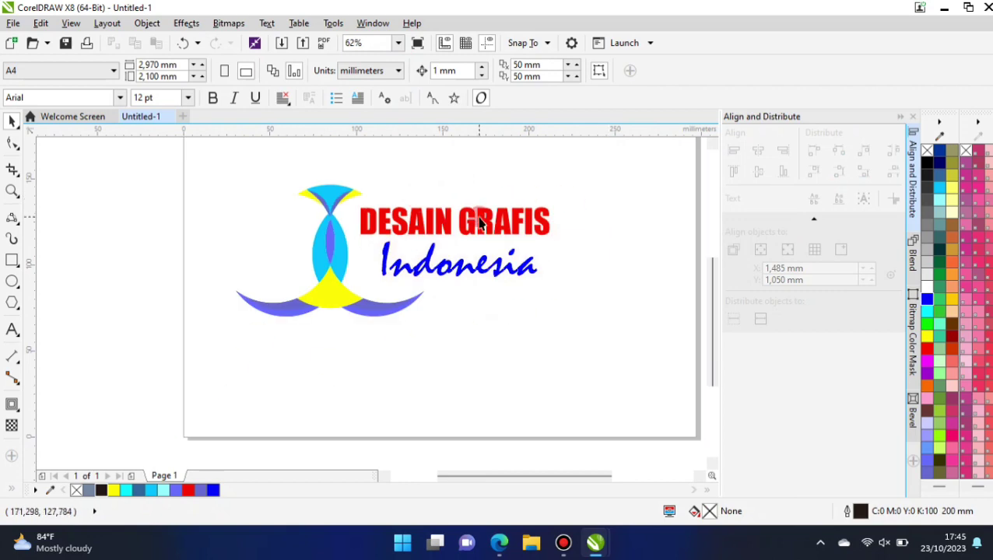
{"action": "scroll", "coordinate": [480, 223], "scroll_direction": "up", "scroll_amount": 2}
{"action": "scroll", "coordinate": [436, 225], "scroll_direction": "down", "scroll_amount": 2}
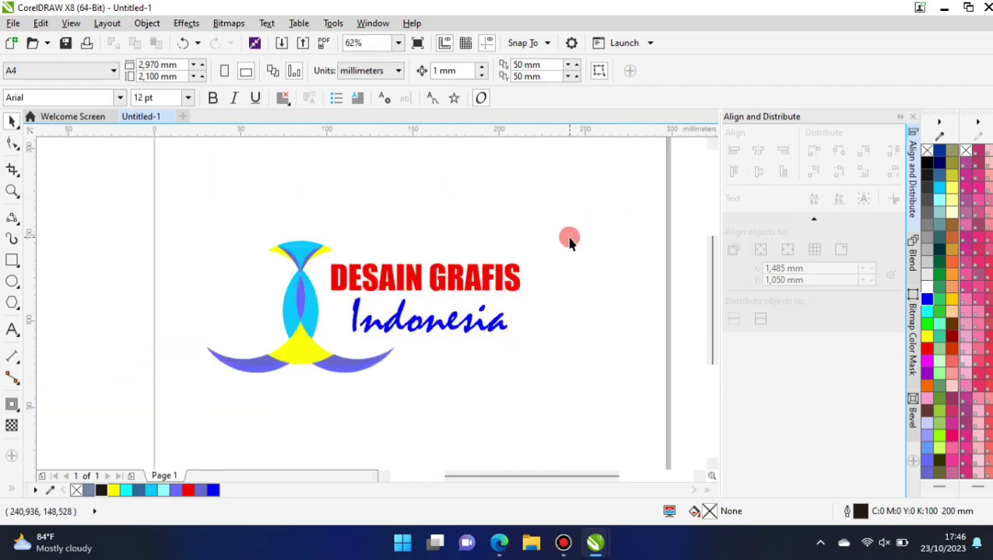